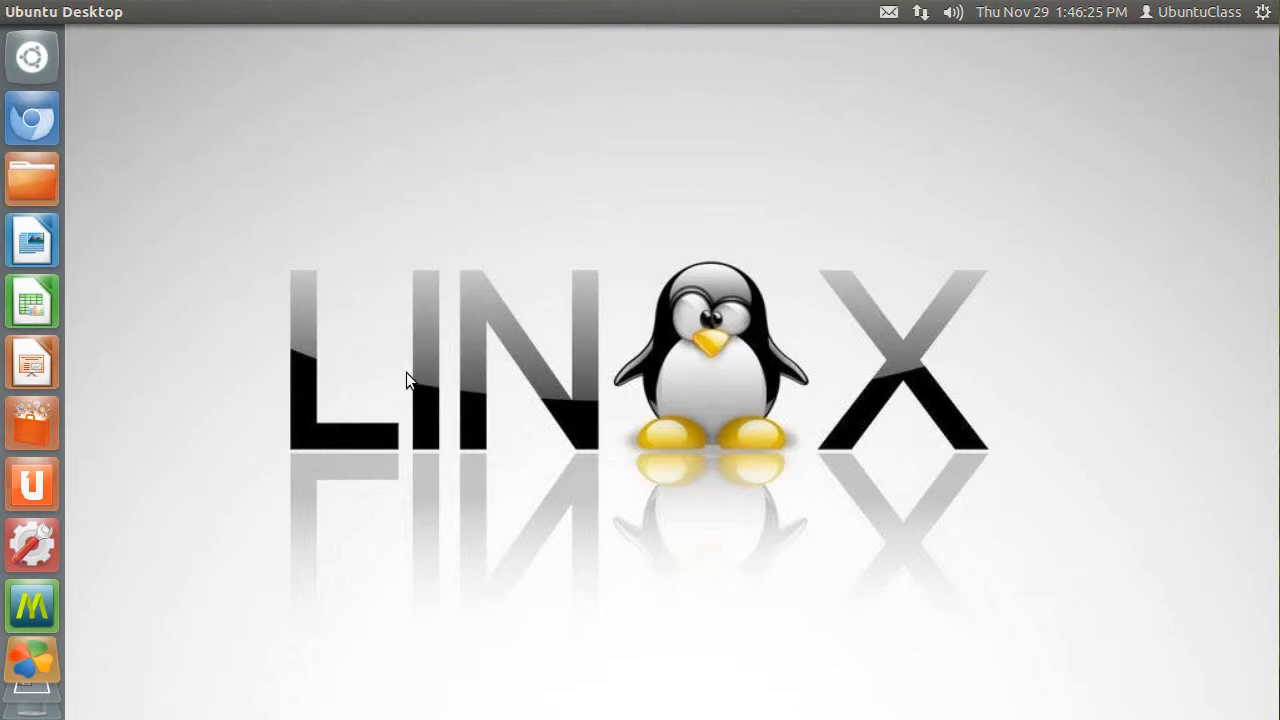
# - Open Ubuntu Software Center and search for compiz, including the technical items in the list
pyautogui.click(39, 418)
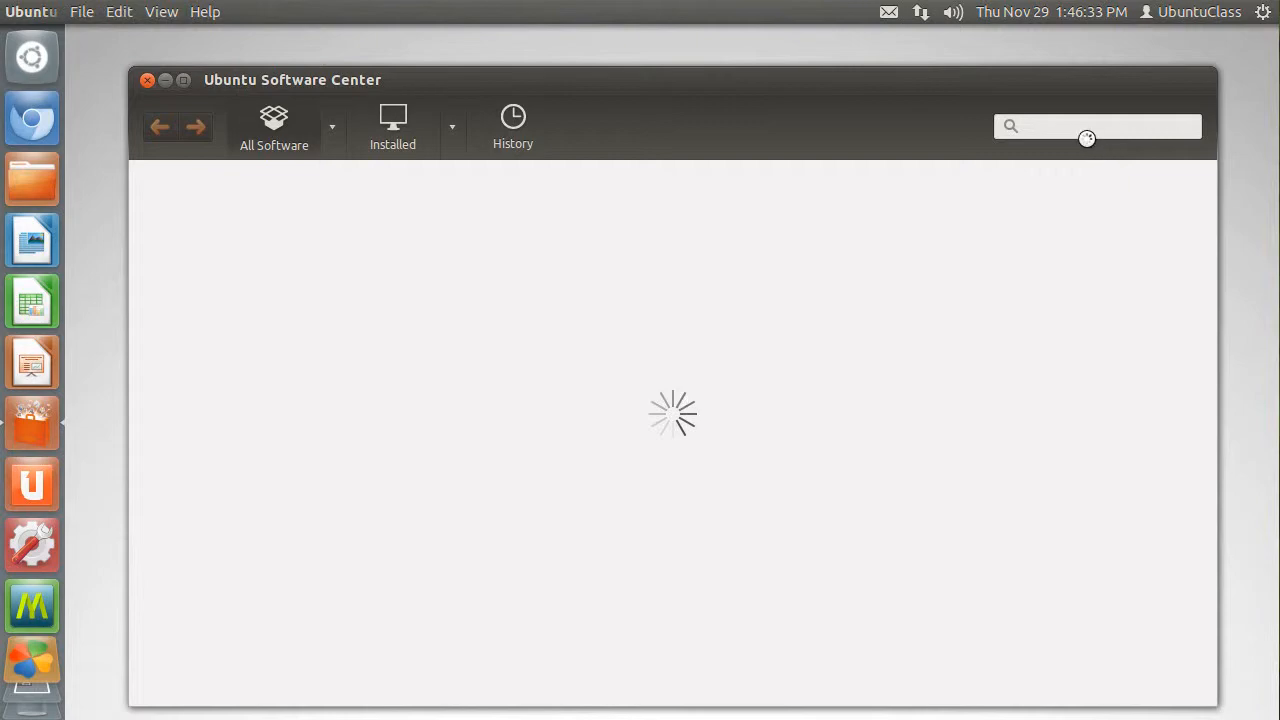
pyautogui.click(1085, 134)
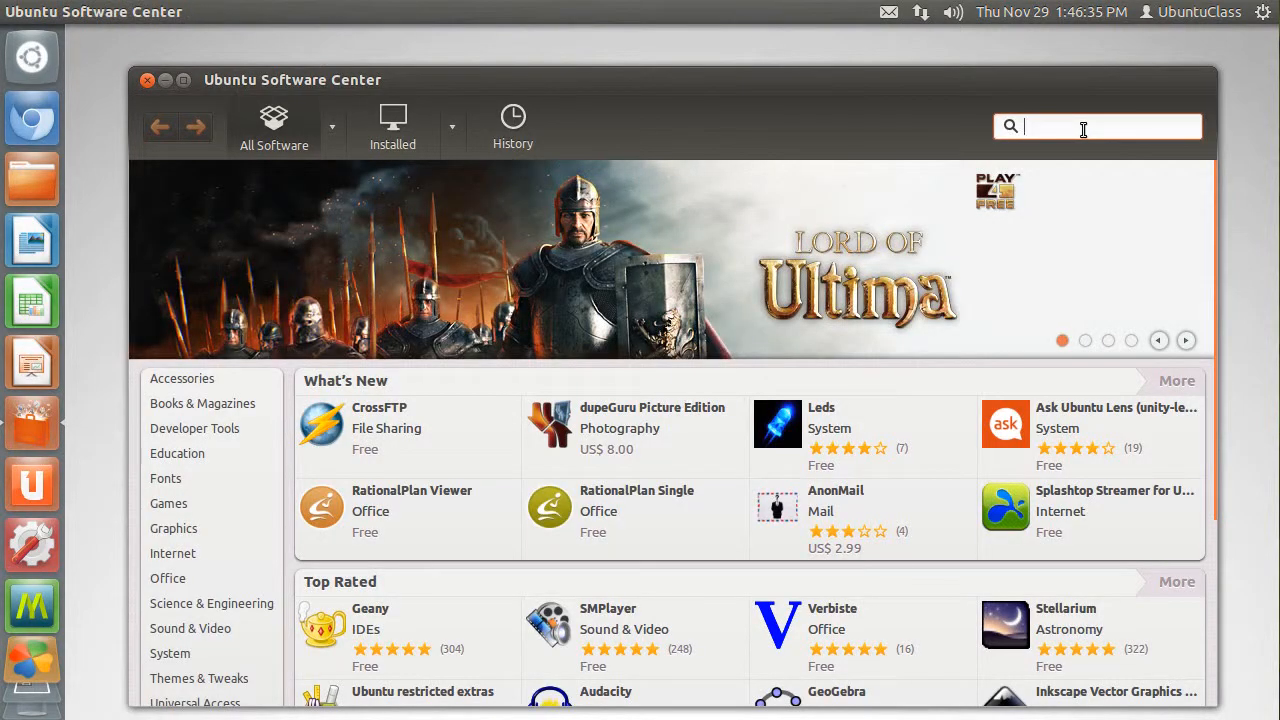
pyautogui.write('comiz')
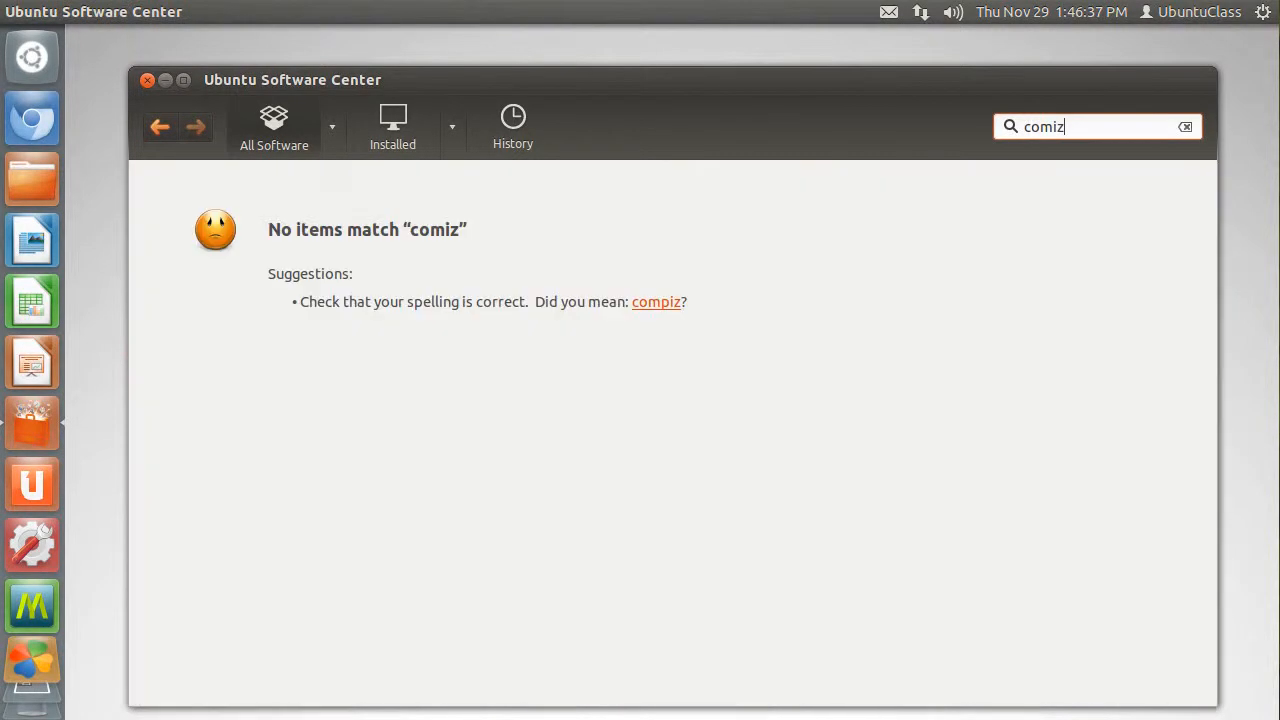
pyautogui.click(655, 302)
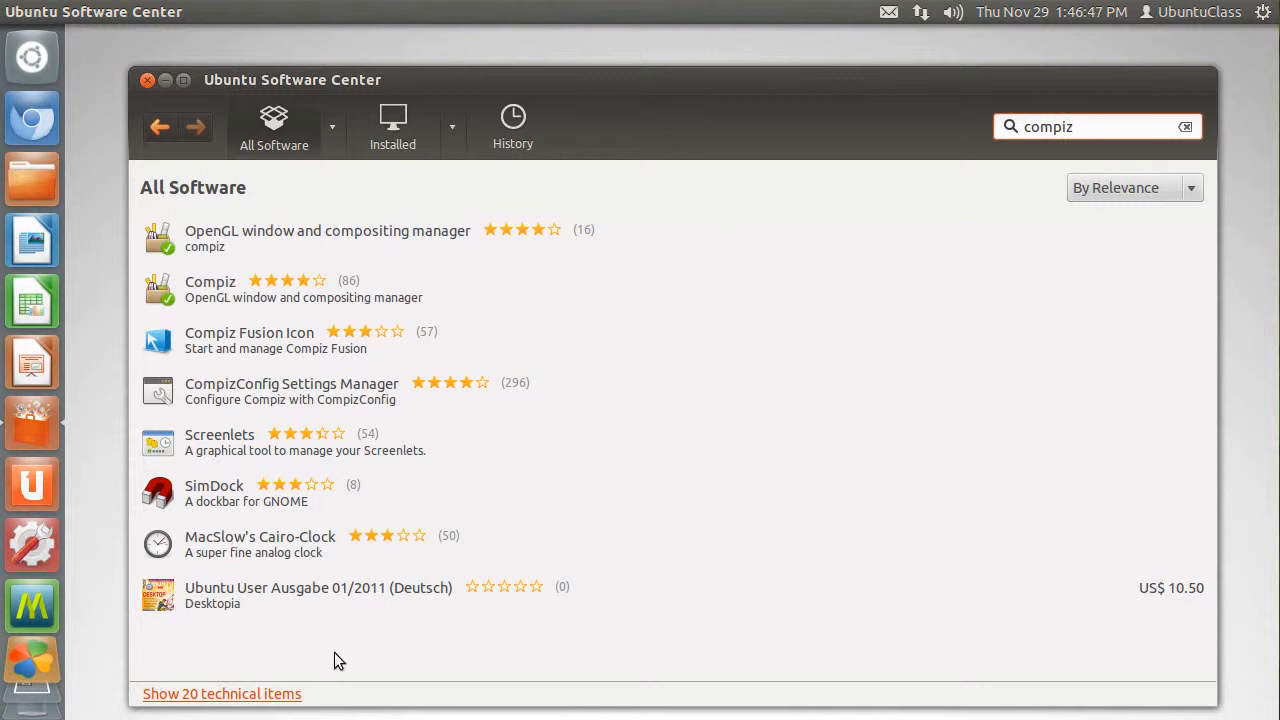
pyautogui.click(165, 698)
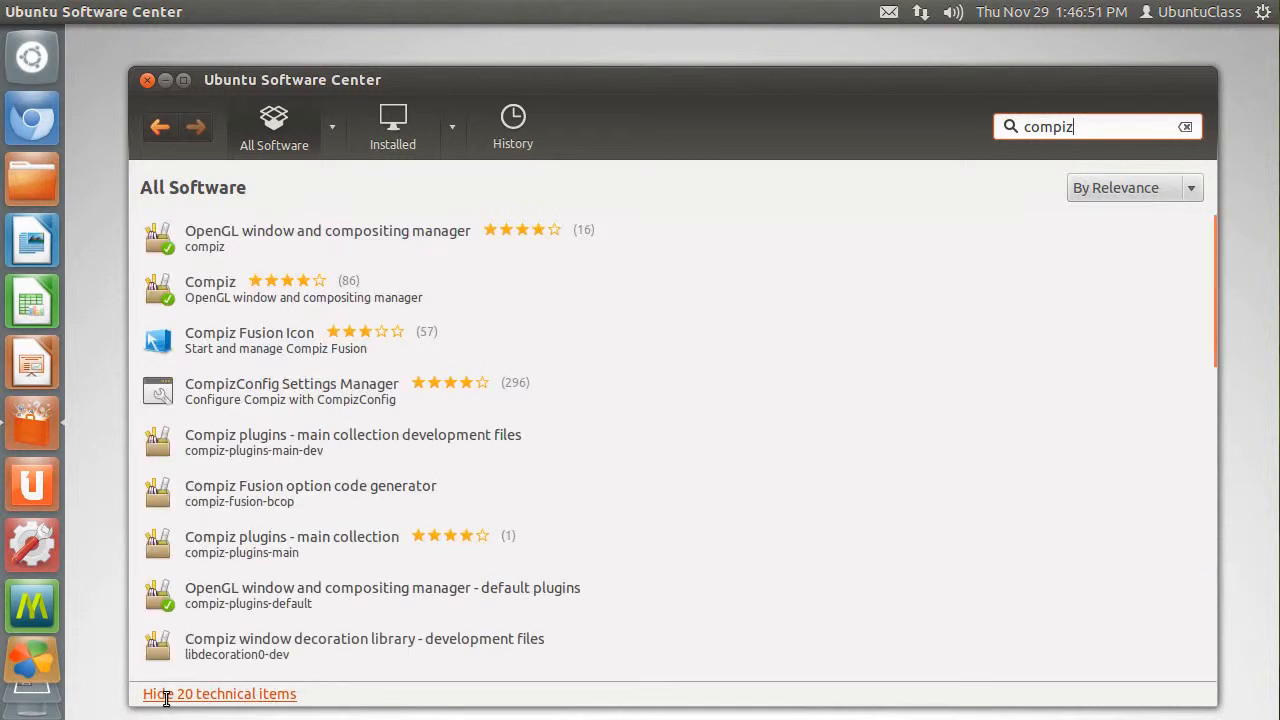
# - Install Compiz Fusion Icon and authorize it by entering the account password
pyautogui.click(300, 340)
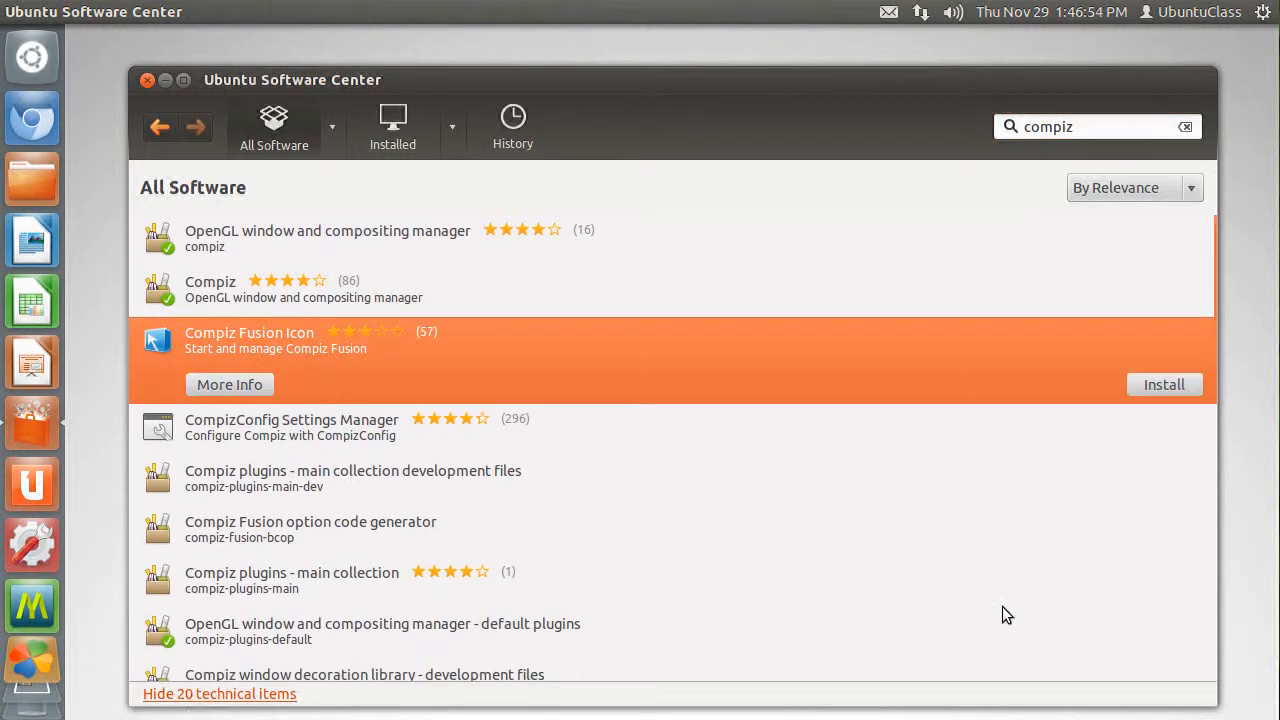
pyautogui.click(1164, 386)
pyautogui.write('••••••')
pyautogui.press('Return')
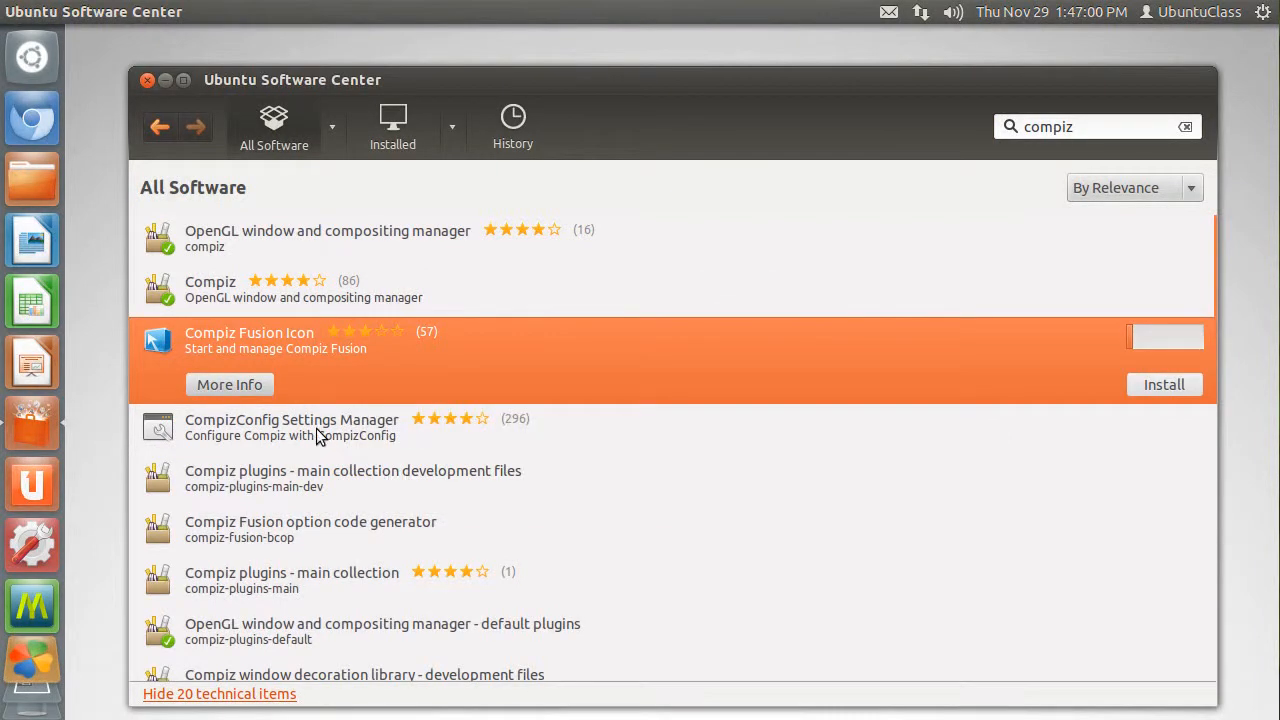
# - Install CompizConfig Settings Manager and the compiz-plugins-main-dev and compiz-plugins-main packages
pyautogui.click(630, 430)
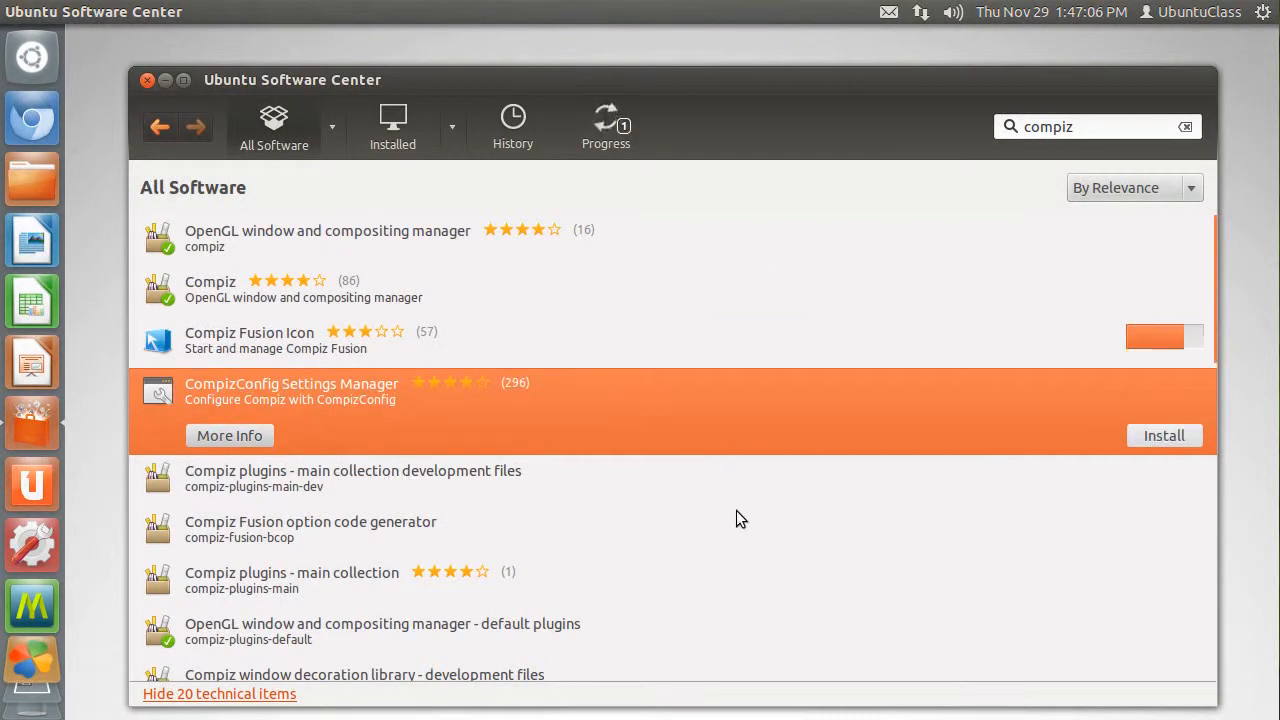
pyautogui.click(263, 478)
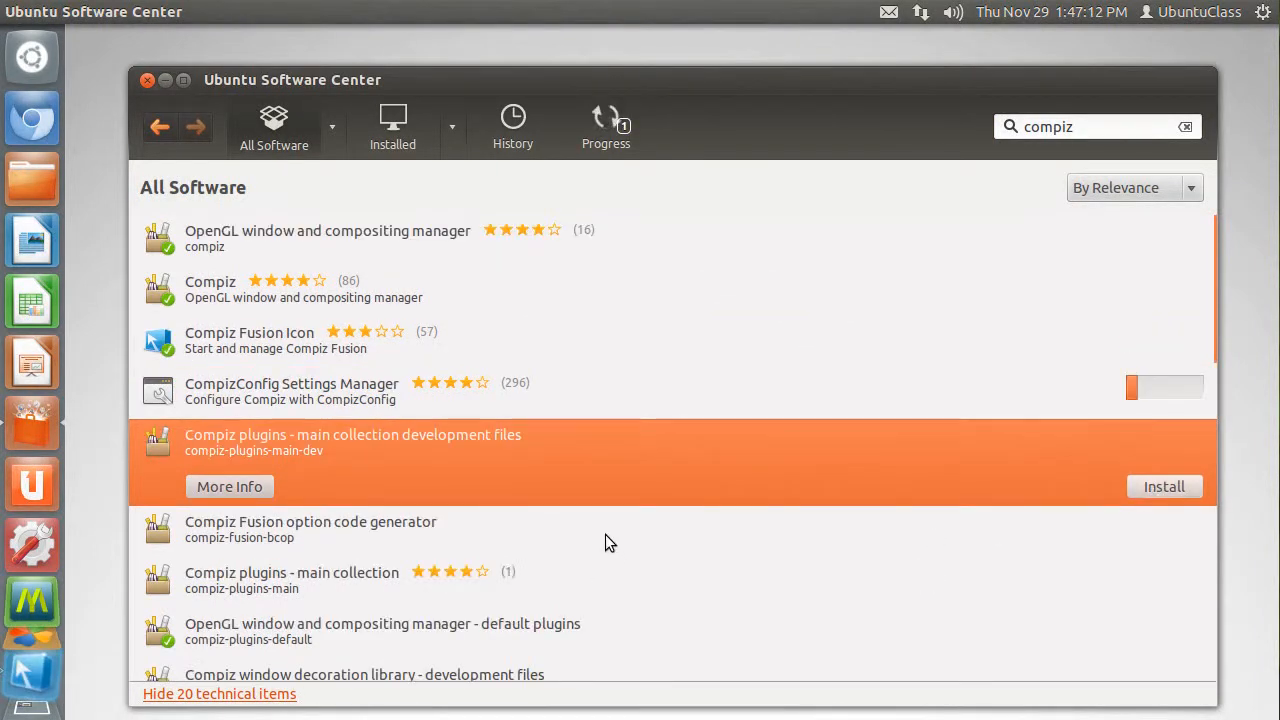
pyautogui.moveTo(1232, 289); pyautogui.dragTo(1220, 357)
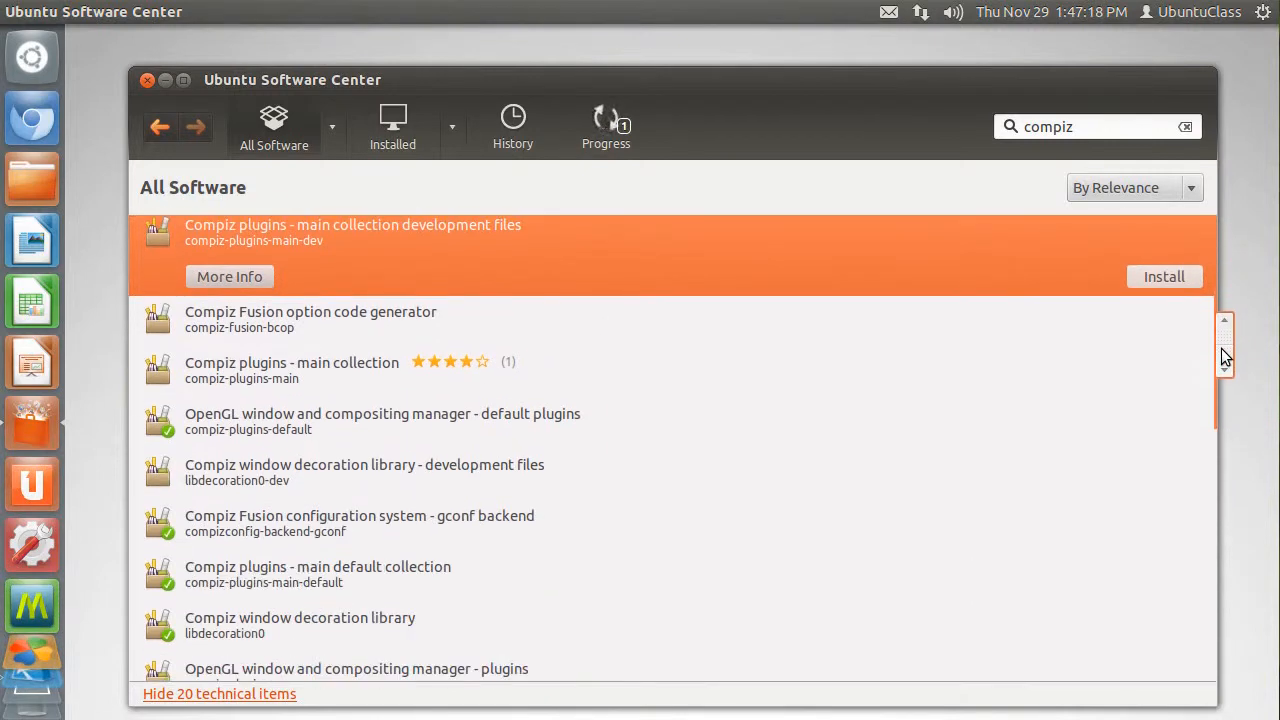
pyautogui.click(395, 362)
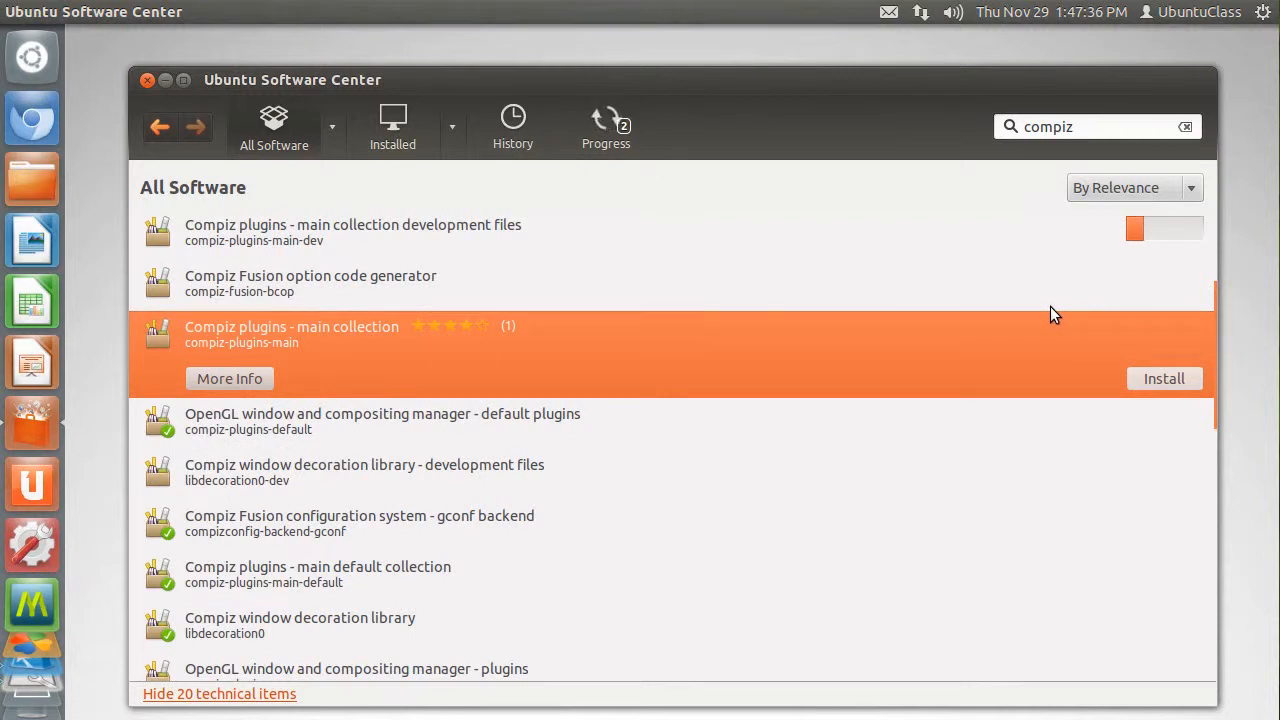
# - Cancel the compiz-plugins-main-dev installation and search all software for compiz again with technical items included
pyautogui.click(607, 126)
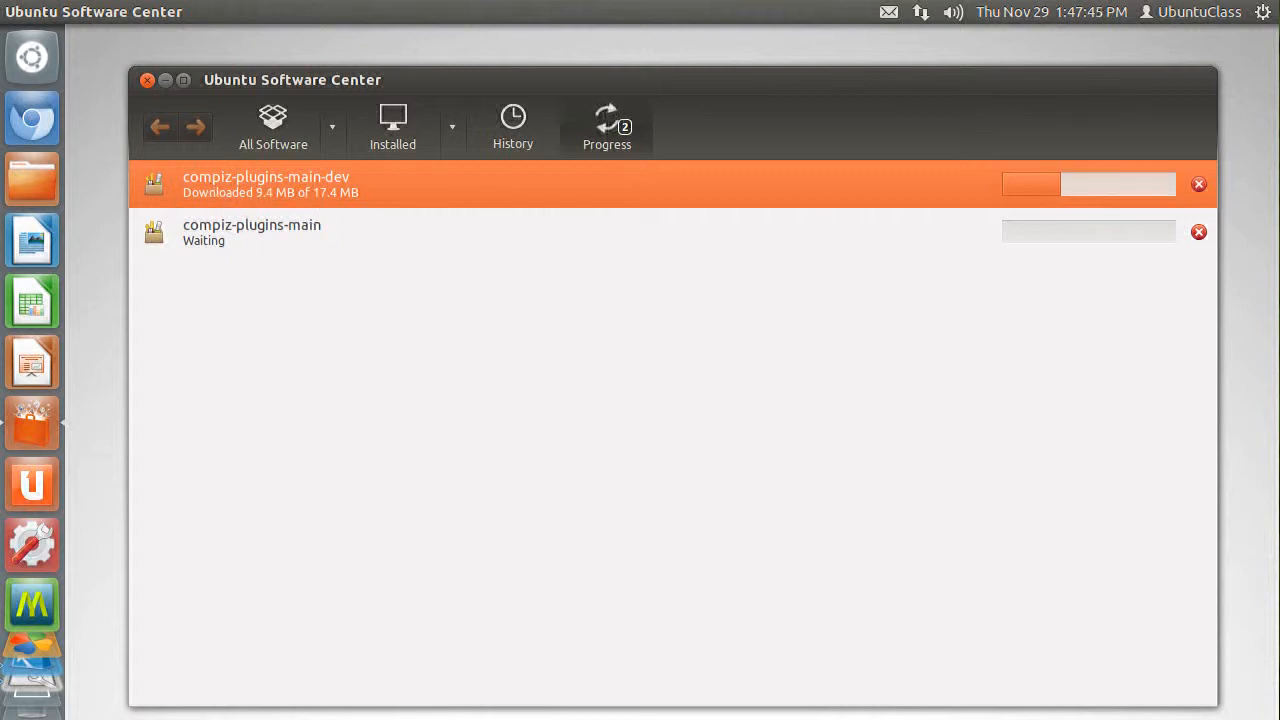
pyautogui.click(1201, 187)
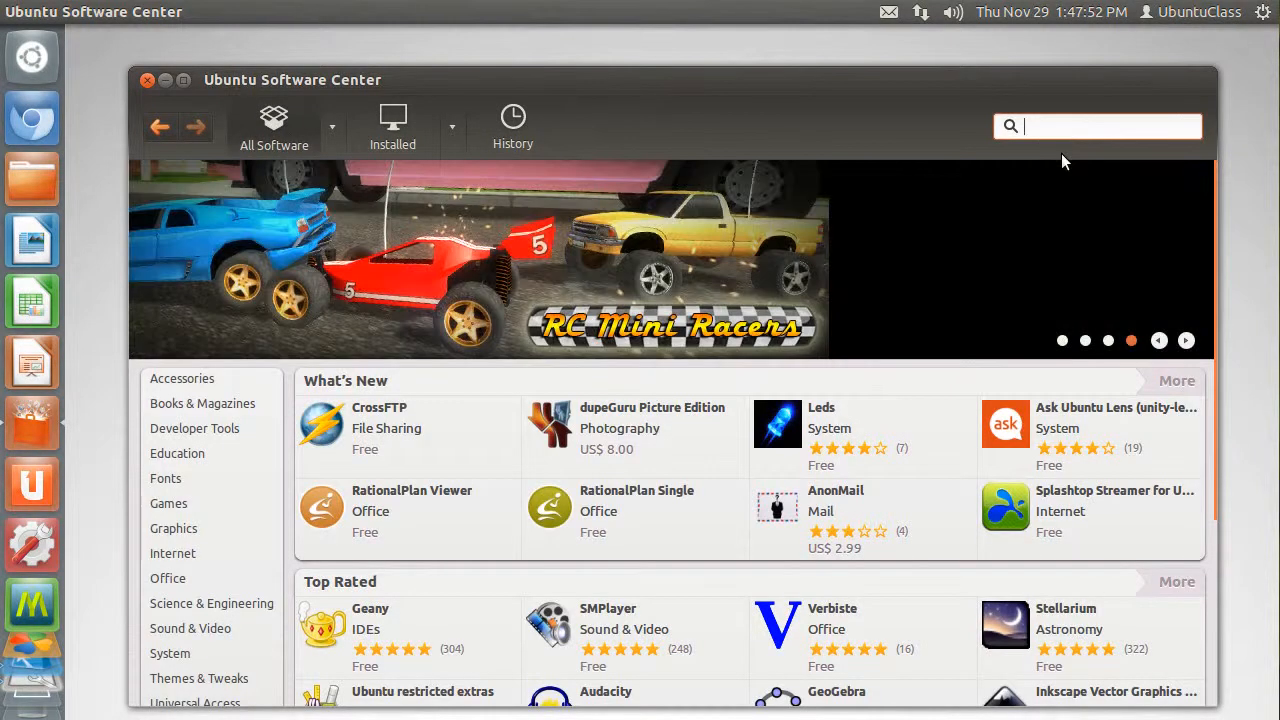
pyautogui.write('compiz')
pyautogui.click(205, 694)
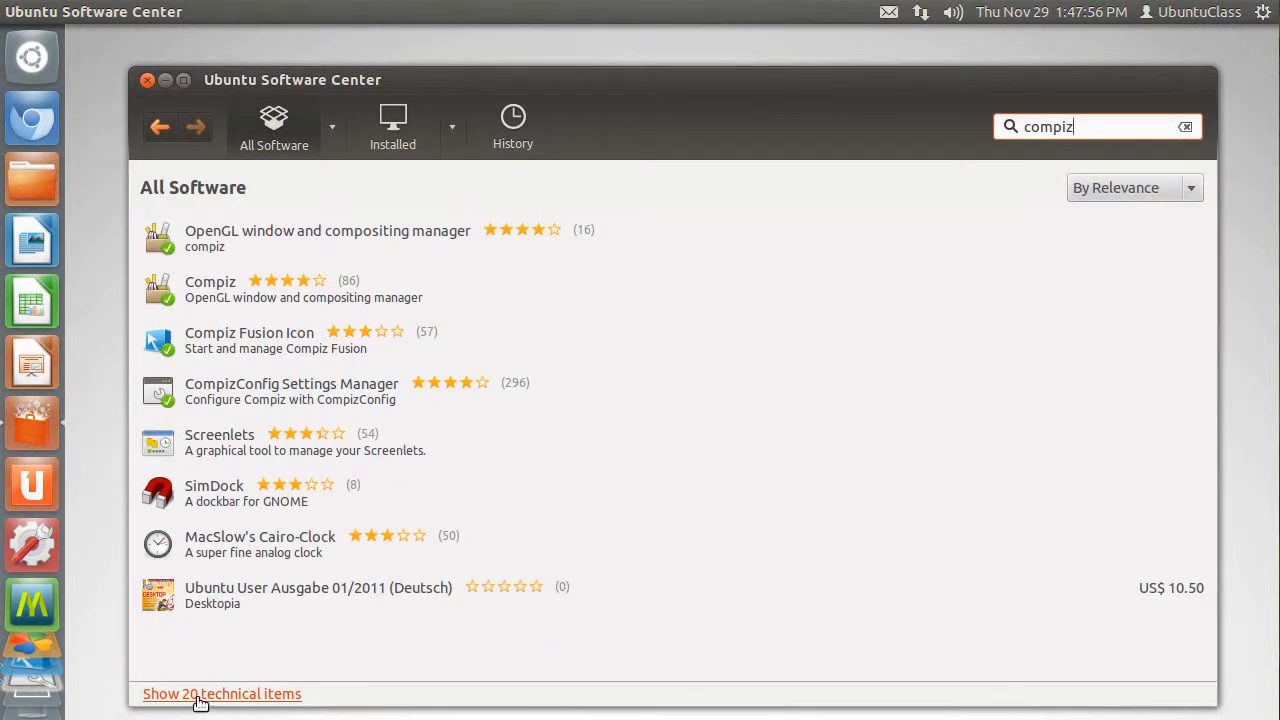
pyautogui.click(205, 694)
# - Install compiz-plugins-extra, the collection of extra plugins from OpenCompositing for Compiz
pyautogui.scroll(-1, 325, 494)
pyautogui.click(325, 494)
pyautogui.moveTo(1229, 314); pyautogui.dragTo(1218, 475)
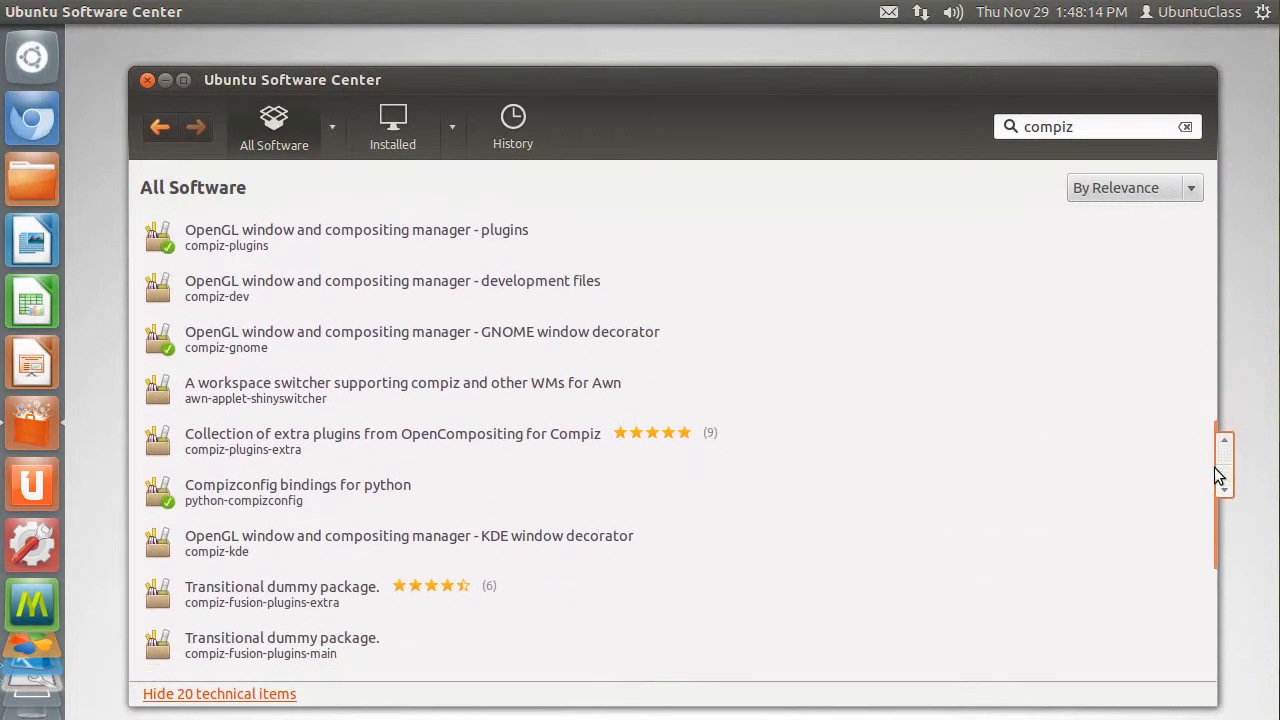
pyautogui.click(1071, 451)
pyautogui.click(1160, 486)
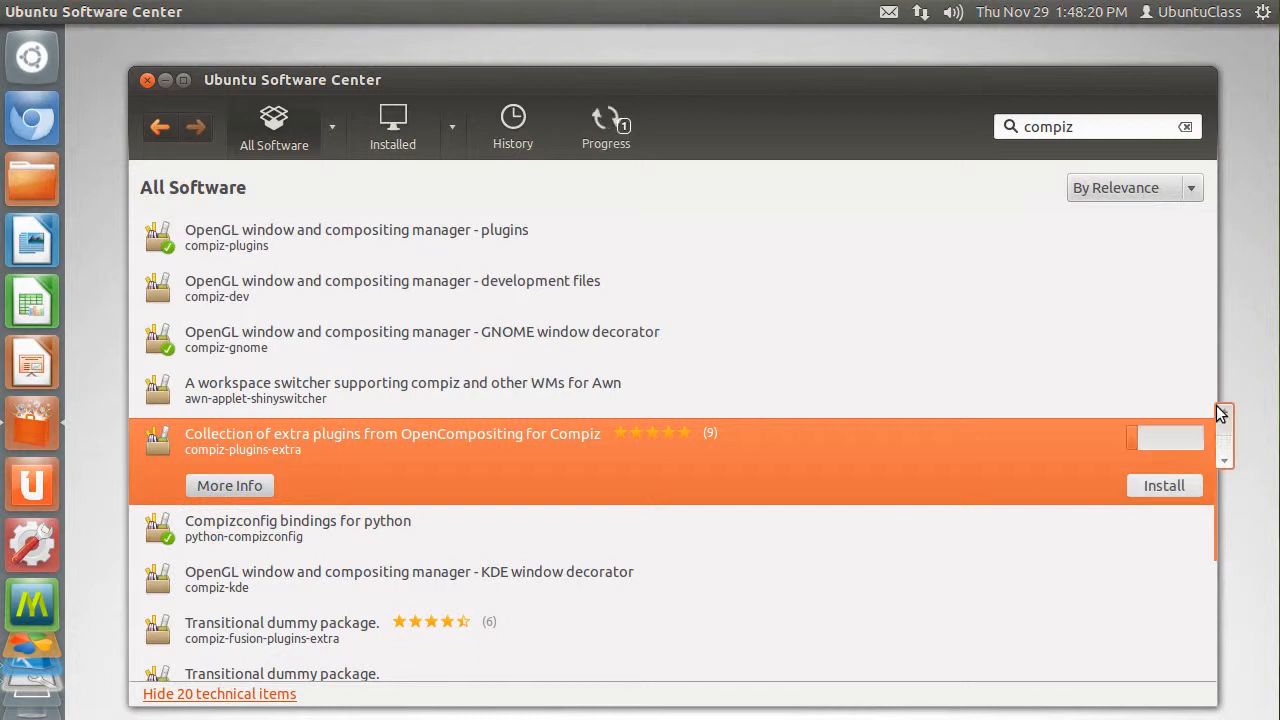
# - Install the two transitional dummy packages, compiz-fusion-plugins-extra and compiz-fusion-plugins-main
pyautogui.moveTo(1220, 413); pyautogui.dragTo(1213, 480)
pyautogui.click(817, 456)
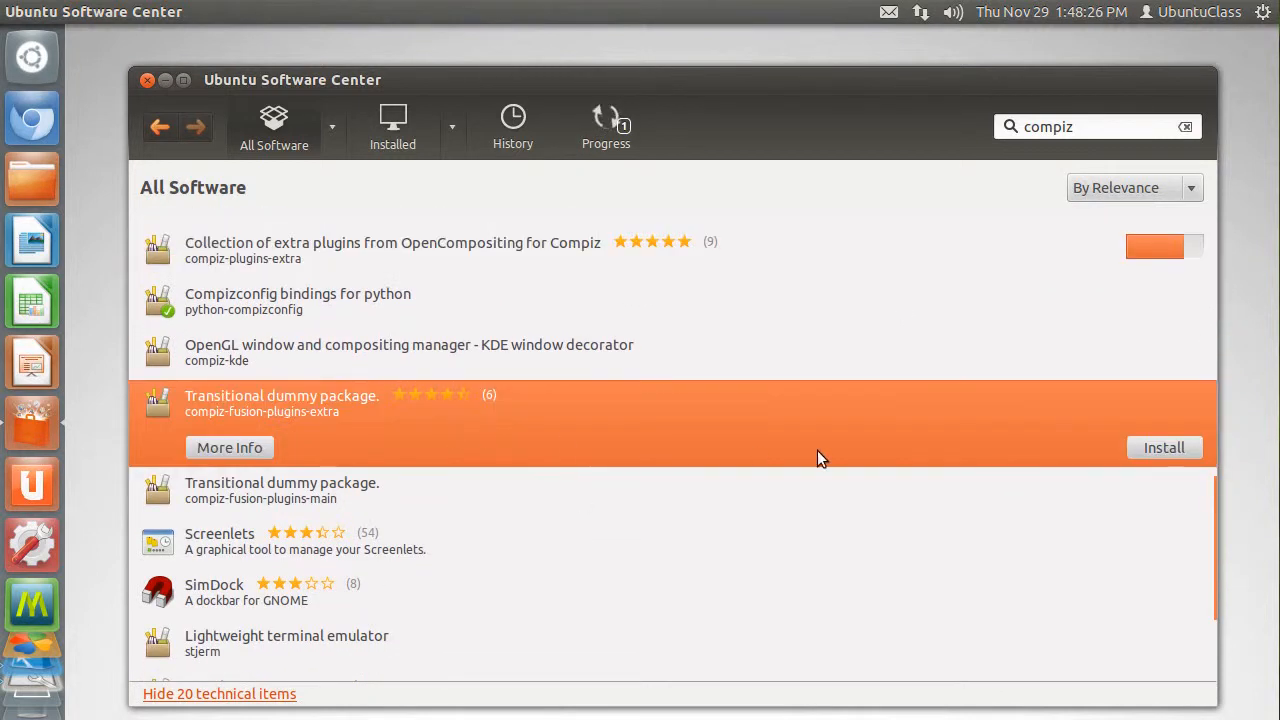
pyautogui.click(1164, 447)
pyautogui.click(1095, 470)
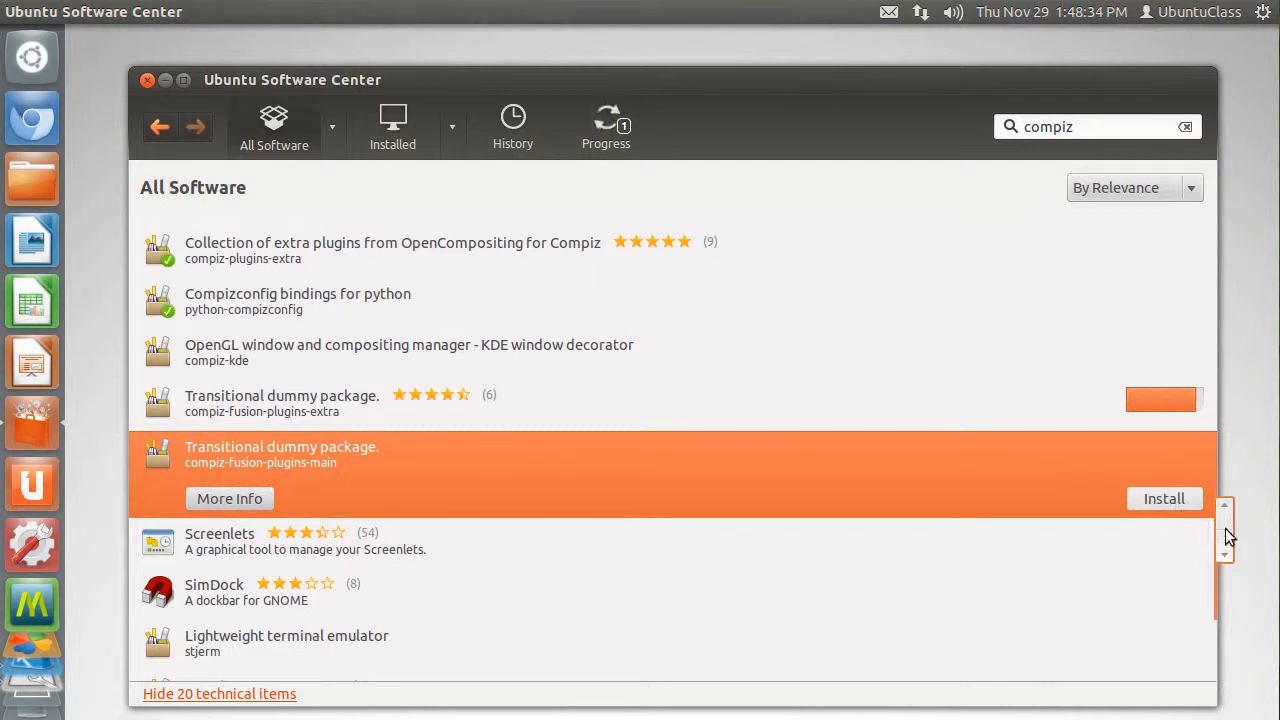
# - Review the full compiz package list from start to end to check which packages are installed
pyautogui.moveTo(1228, 537); pyautogui.dragTo(1275, 246)
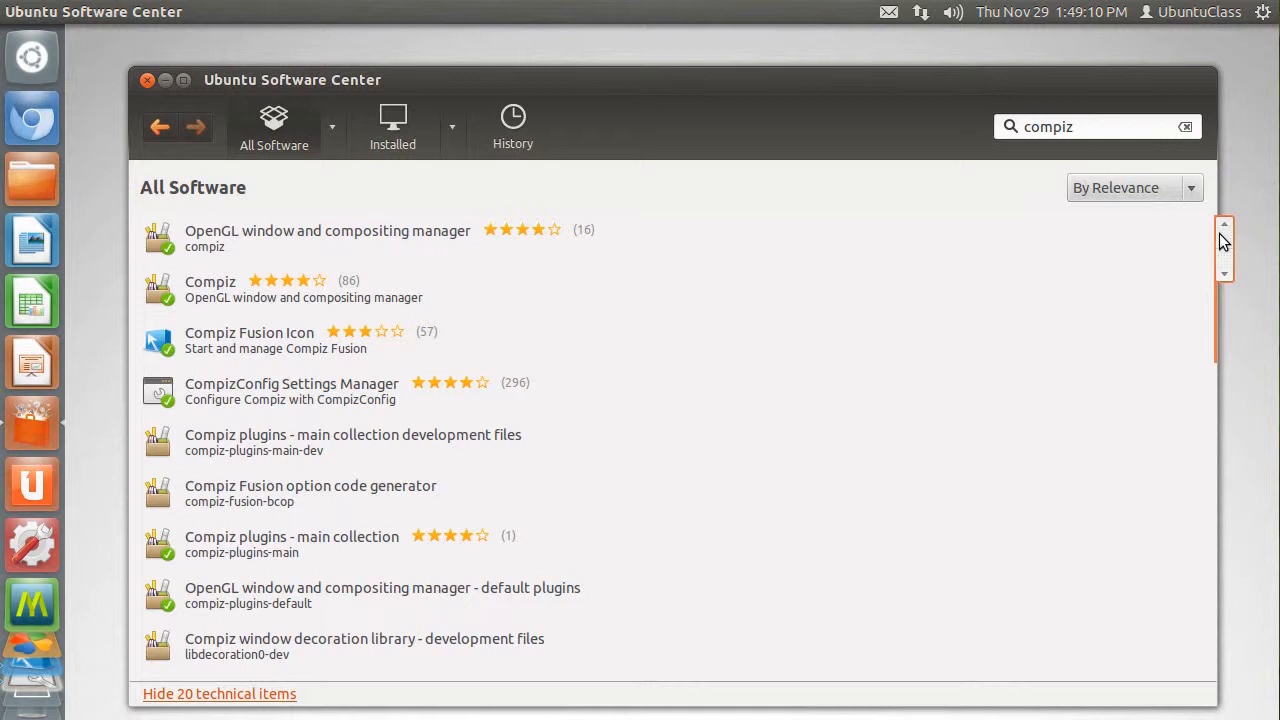
pyautogui.moveTo(1222, 240); pyautogui.dragTo(1223, 320)
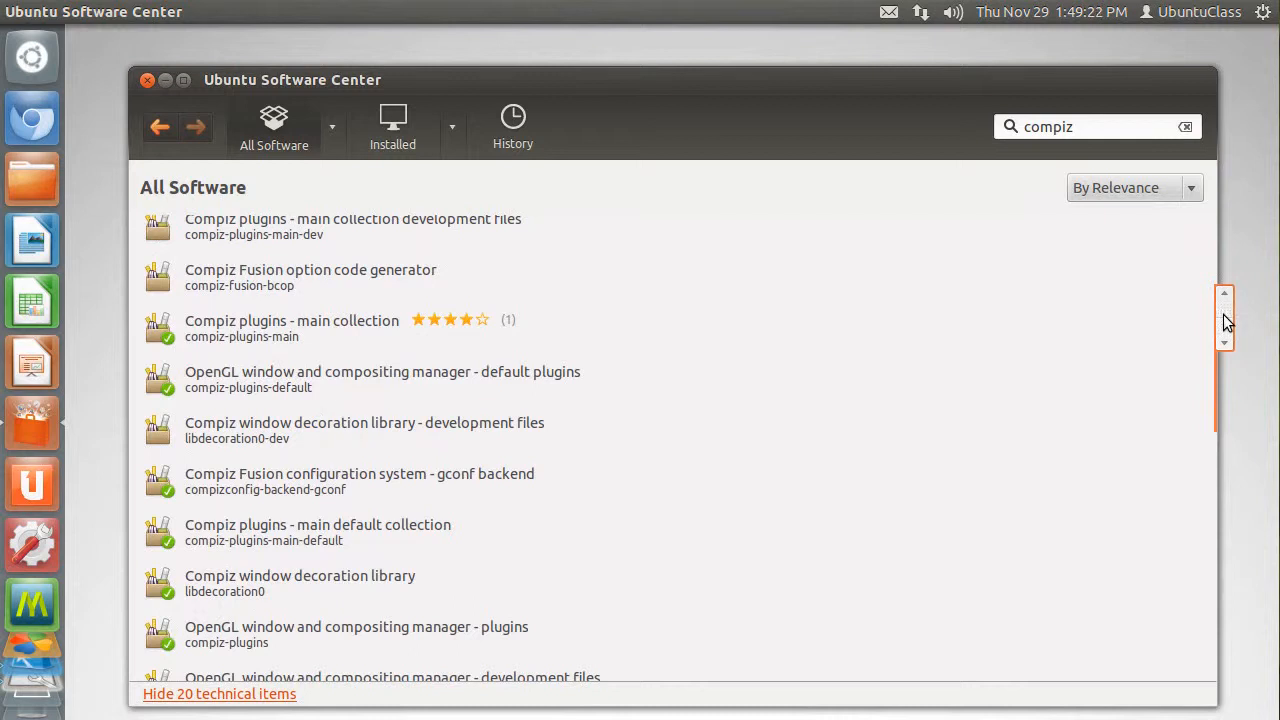
pyautogui.moveTo(1227, 321); pyautogui.dragTo(1227, 355)
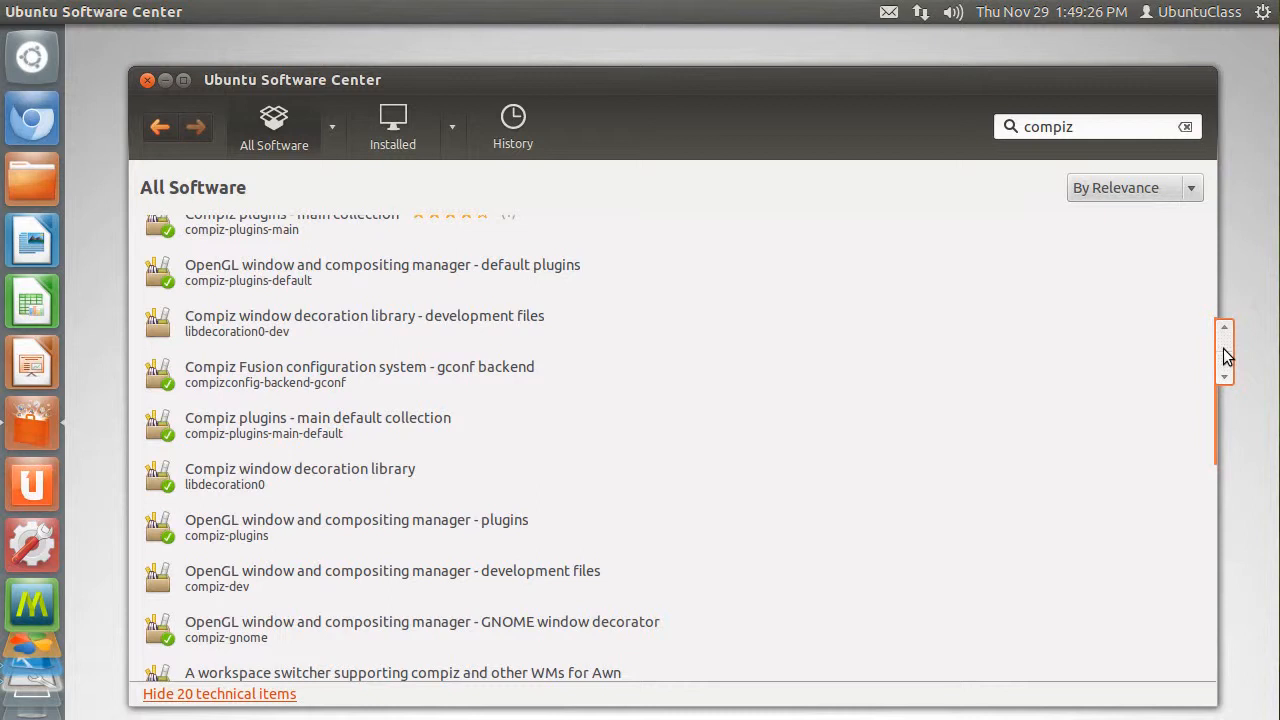
pyautogui.moveTo(1227, 355); pyautogui.dragTo(1227, 370)
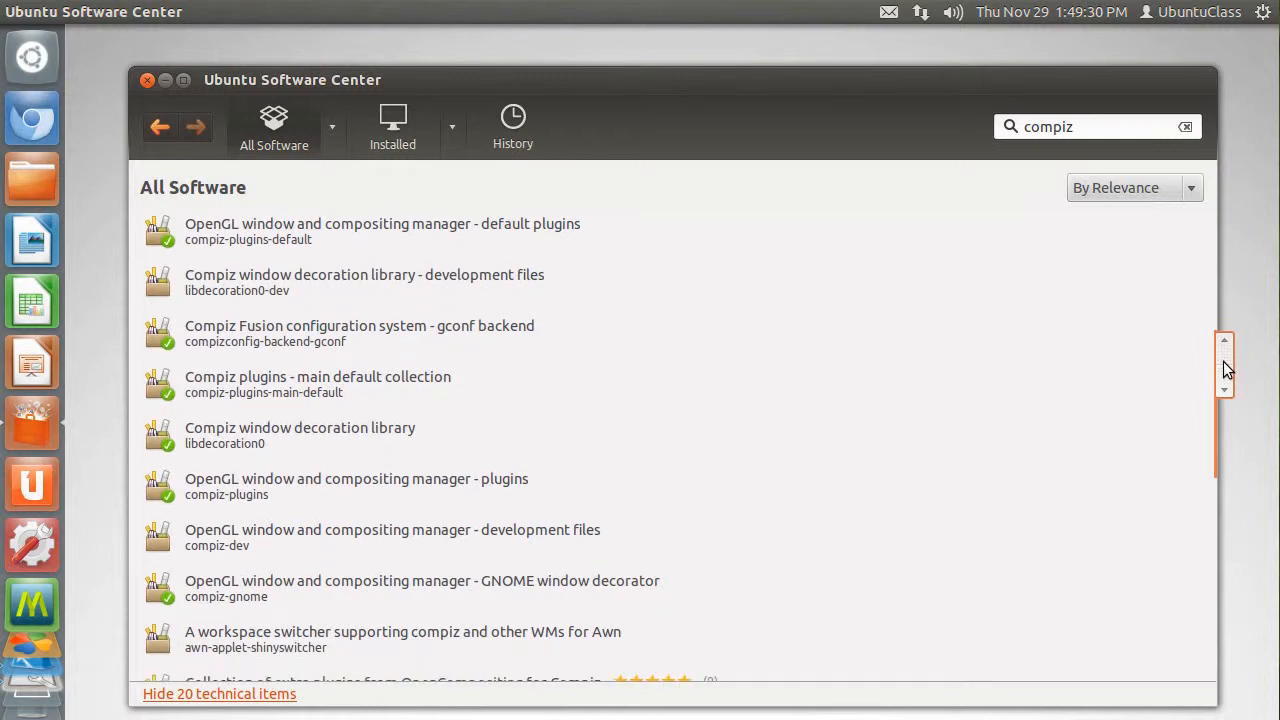
pyautogui.moveTo(1227, 370); pyautogui.dragTo(1226, 386)
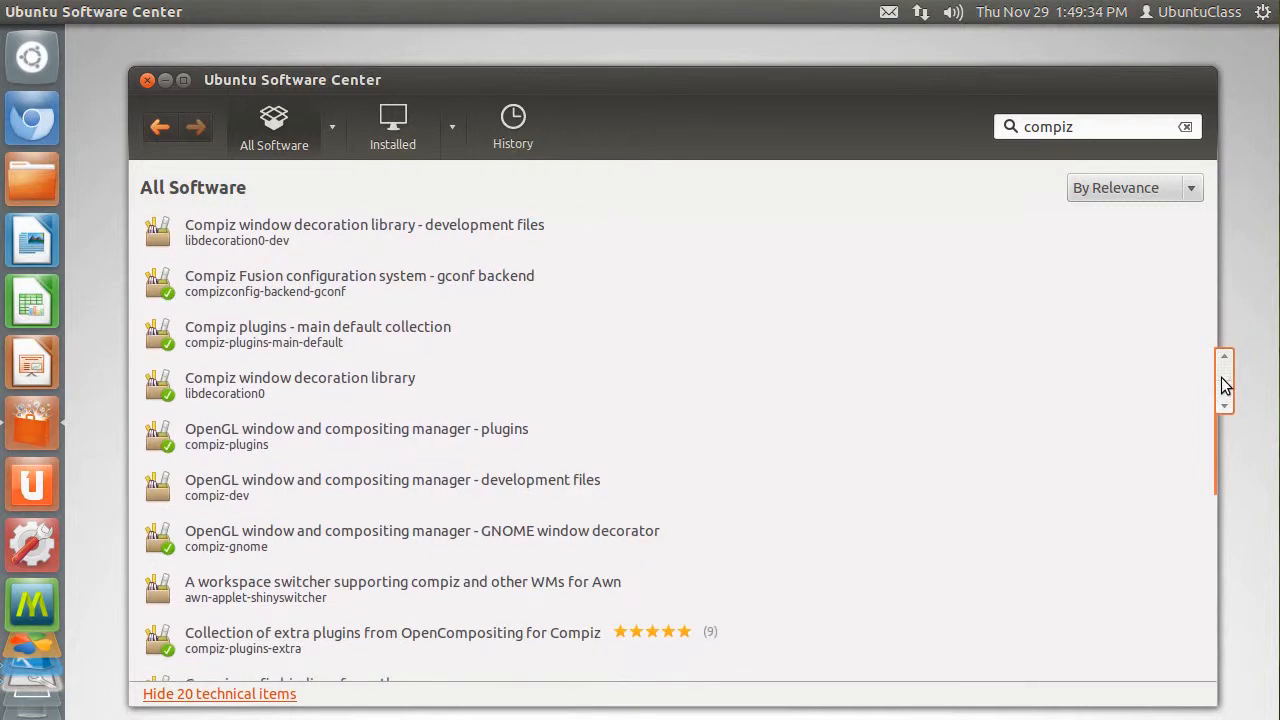
pyautogui.moveTo(1226, 386); pyautogui.dragTo(1226, 396)
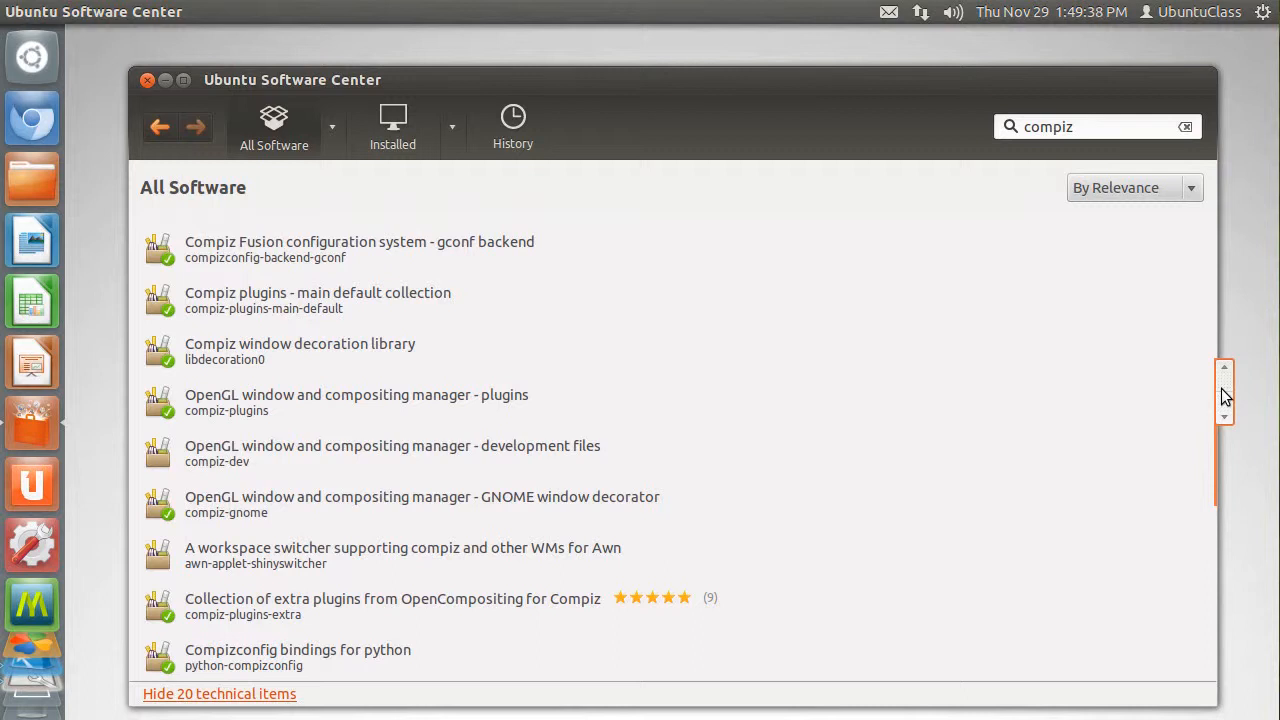
pyautogui.moveTo(1226, 396); pyautogui.dragTo(1224, 410)
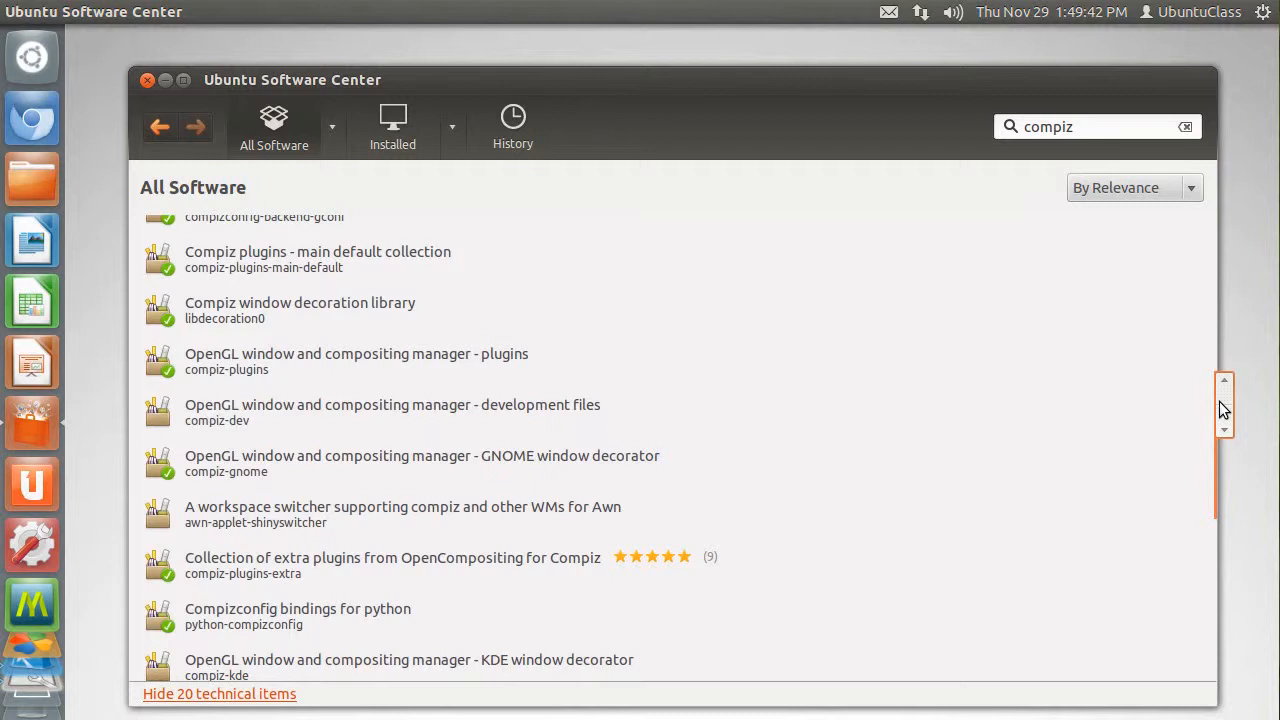
pyautogui.moveTo(1224, 410); pyautogui.dragTo(1217, 440)
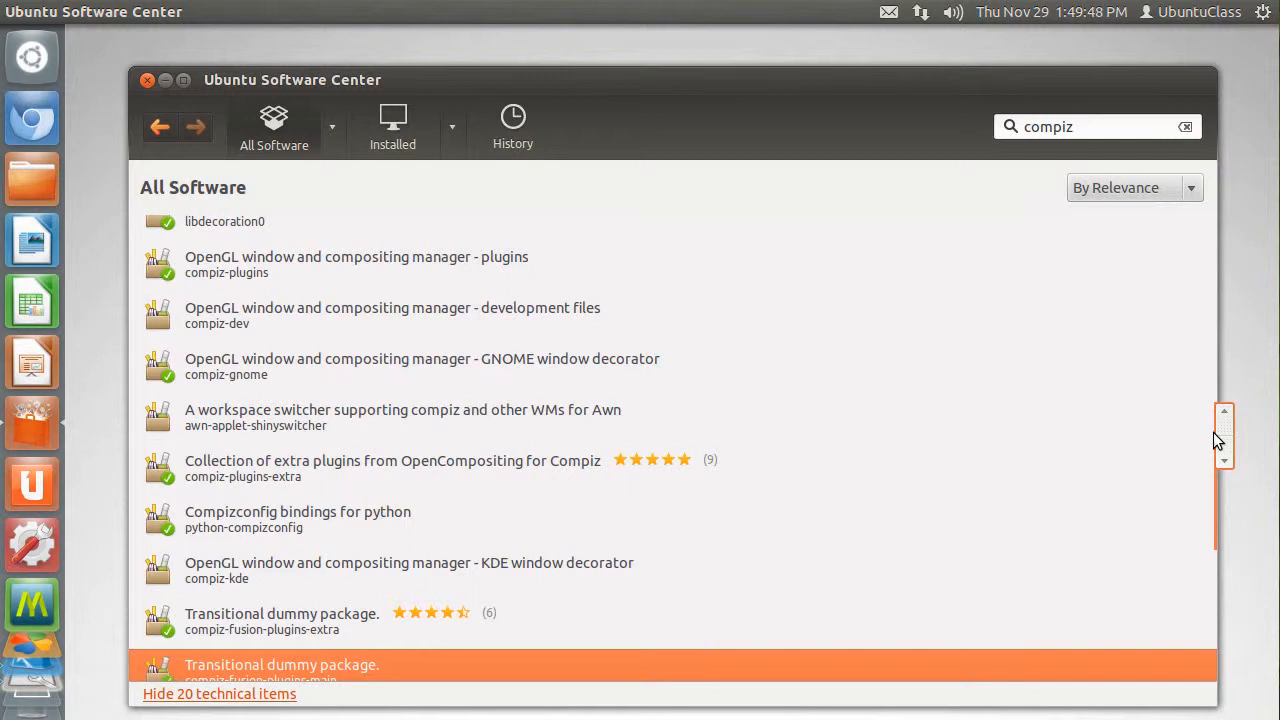
pyautogui.moveTo(1213, 432); pyautogui.dragTo(1210, 449)
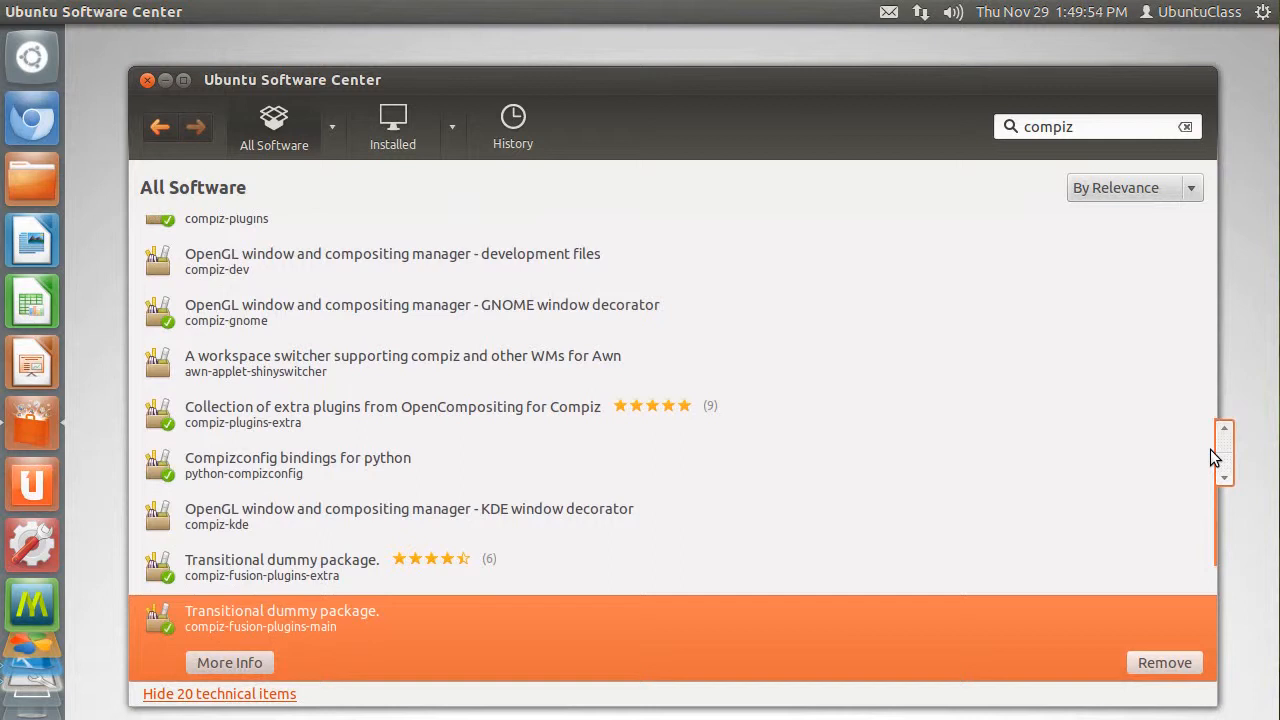
pyautogui.moveTo(1210, 449); pyautogui.dragTo(1207, 474)
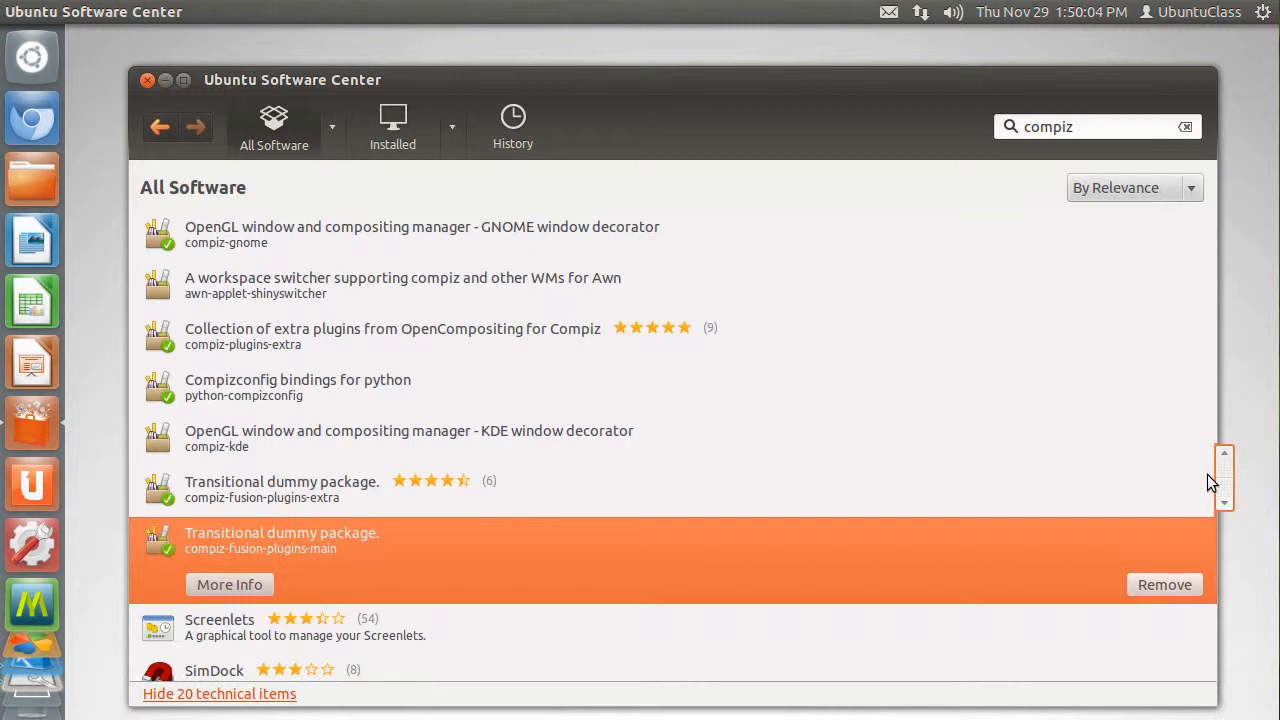
pyautogui.moveTo(1207, 474); pyautogui.dragTo(1175, 594)
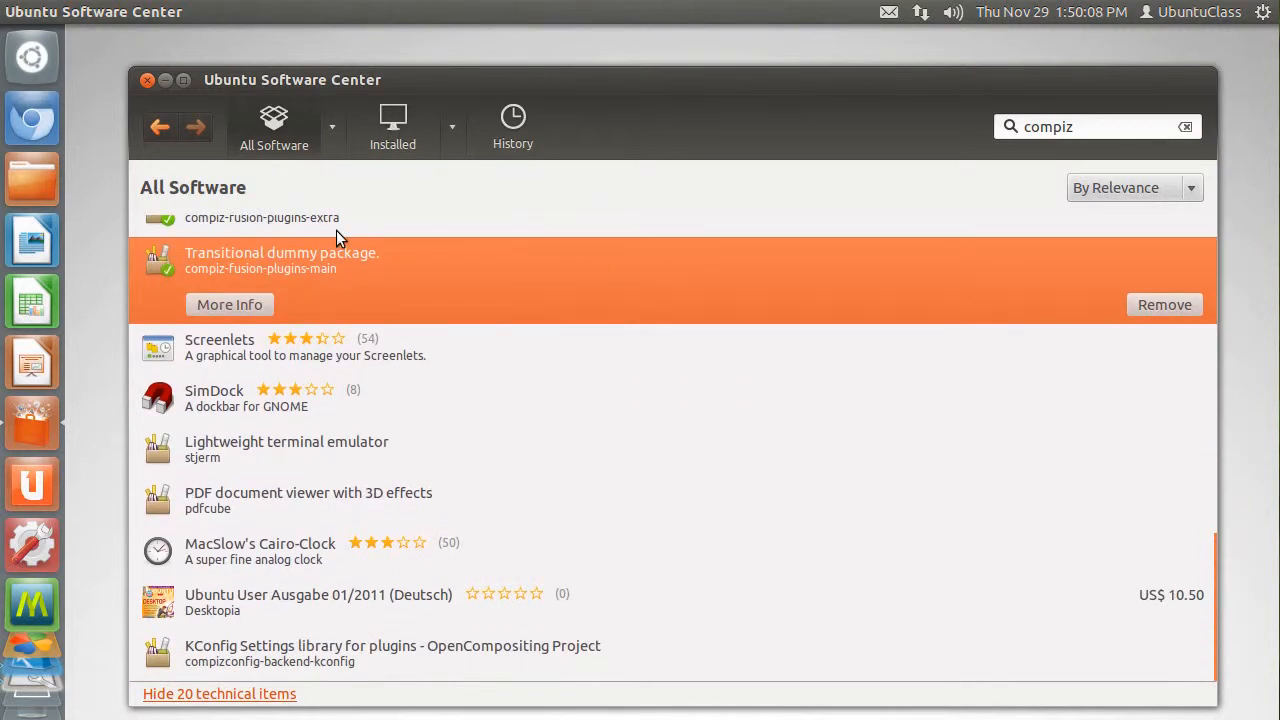
# - Close the Software Center and remove Compiz Fusion Icon, CompizConfig Settings Manager and PlayOnLinux from the launcher
pyautogui.click(146, 84)
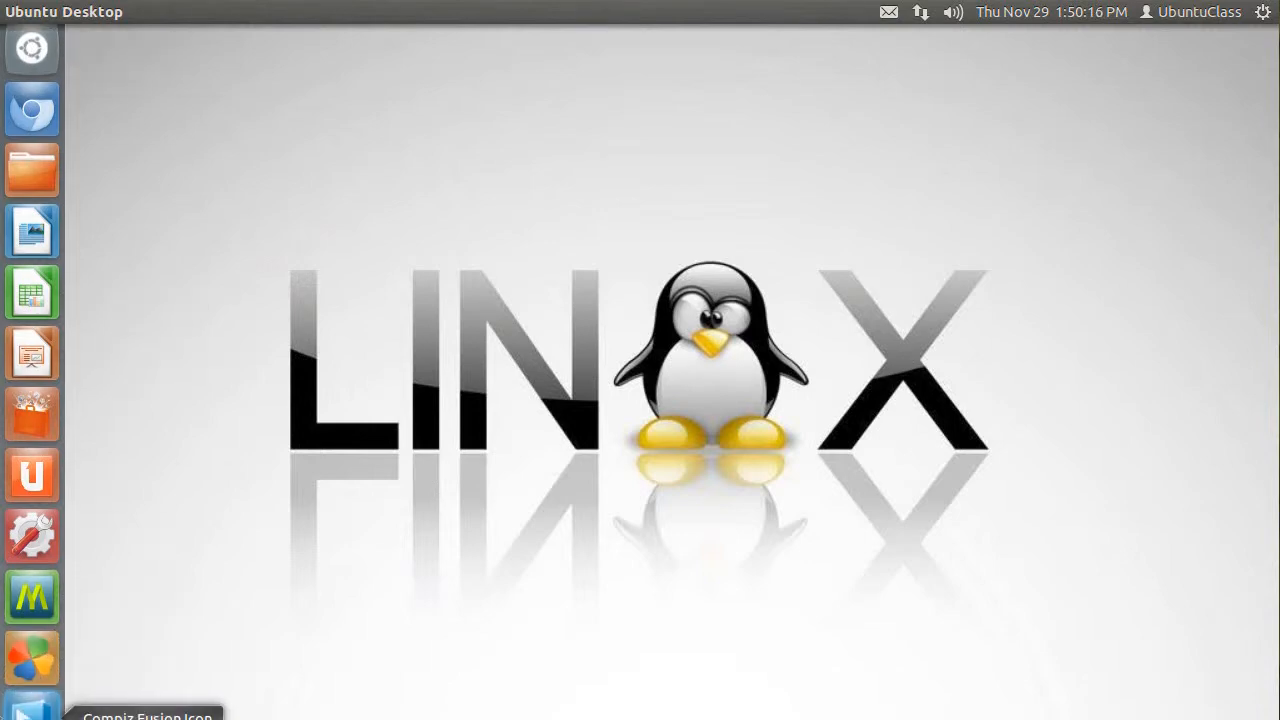
pyautogui.rightClick(40, 664)
pyautogui.click(100, 700)
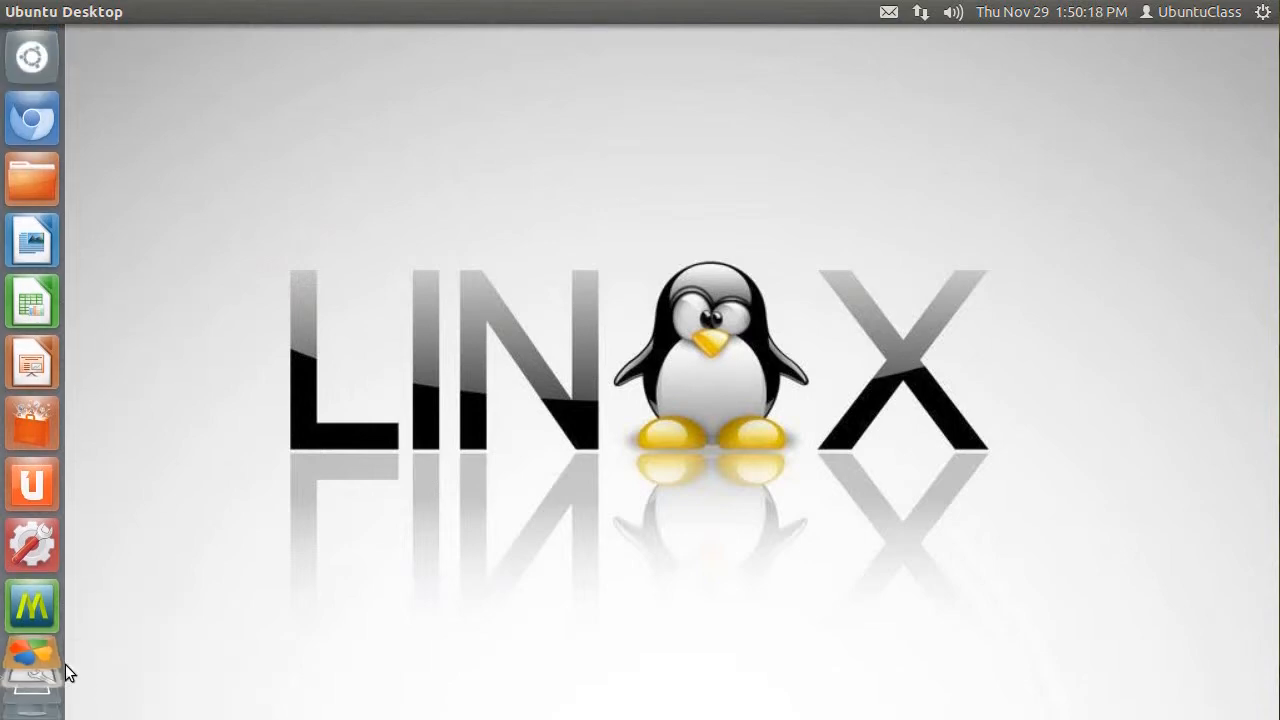
pyautogui.rightClick(45, 712)
pyautogui.click(72, 697)
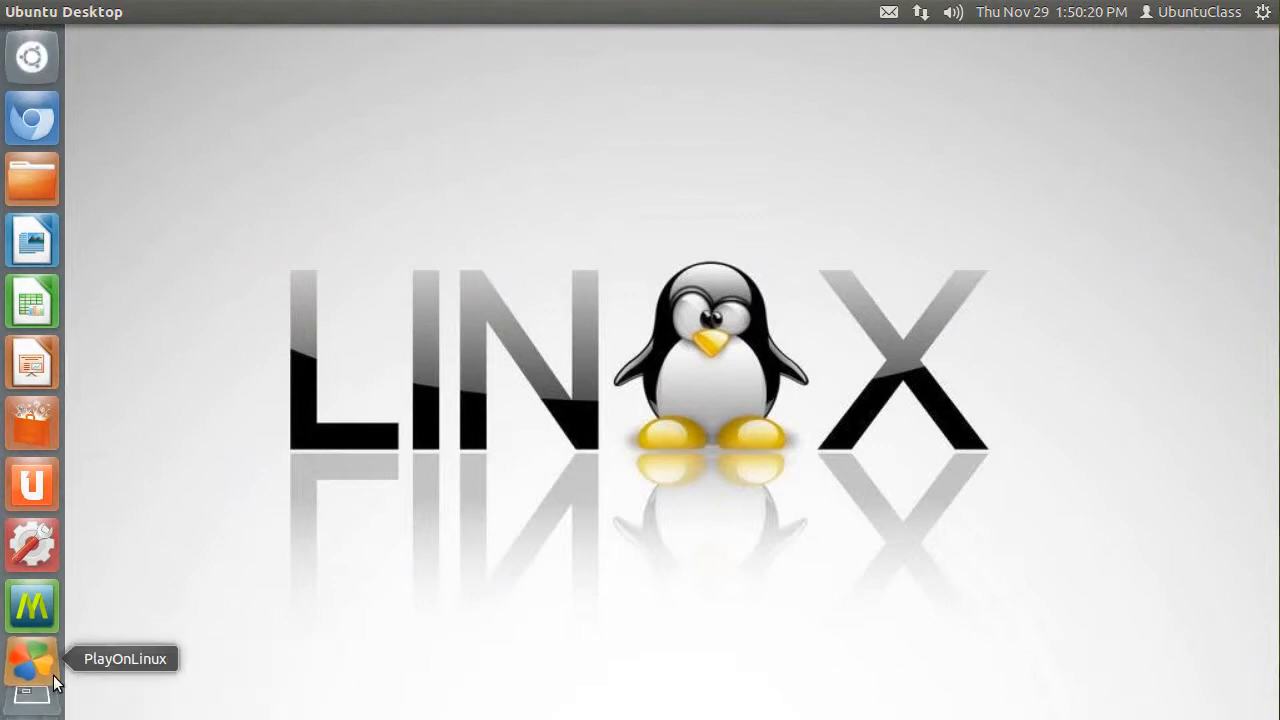
pyautogui.rightClick(40, 677)
pyautogui.click(94, 693)
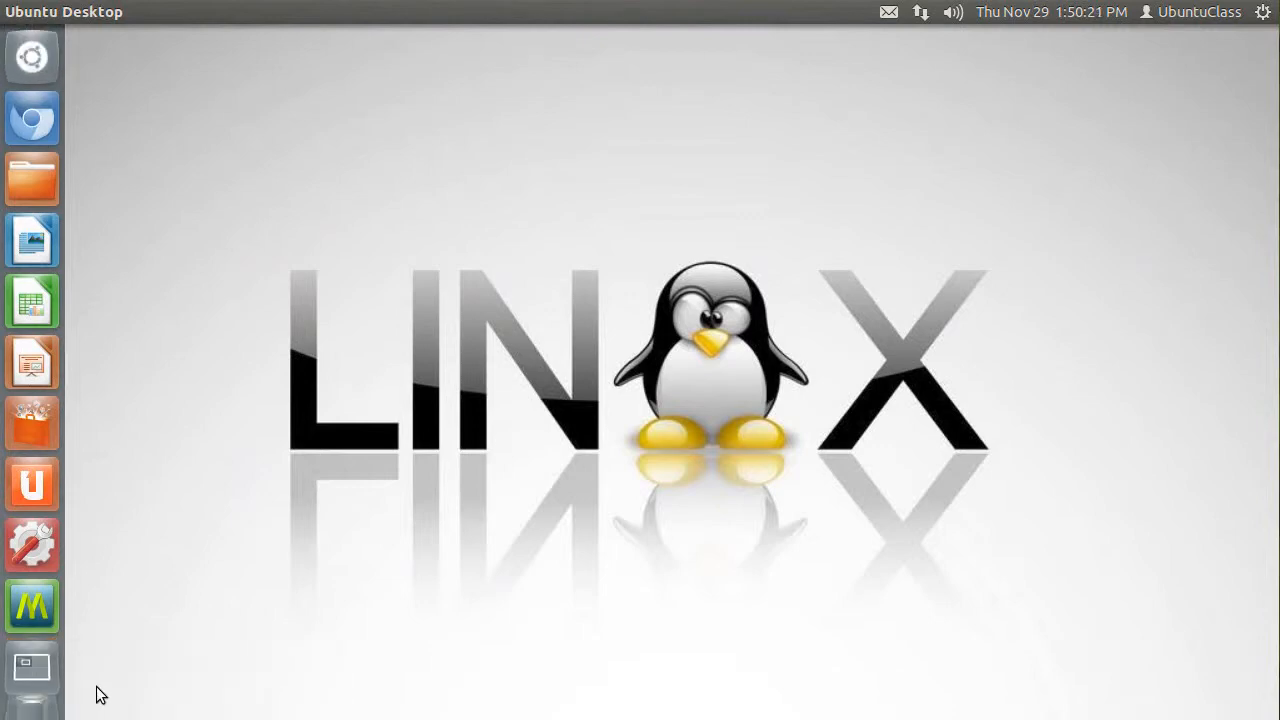
# - Search for ccsm, open CompizConfig Settings Manager, and accept its caution notice about advanced settings
pyautogui.click(37, 56)
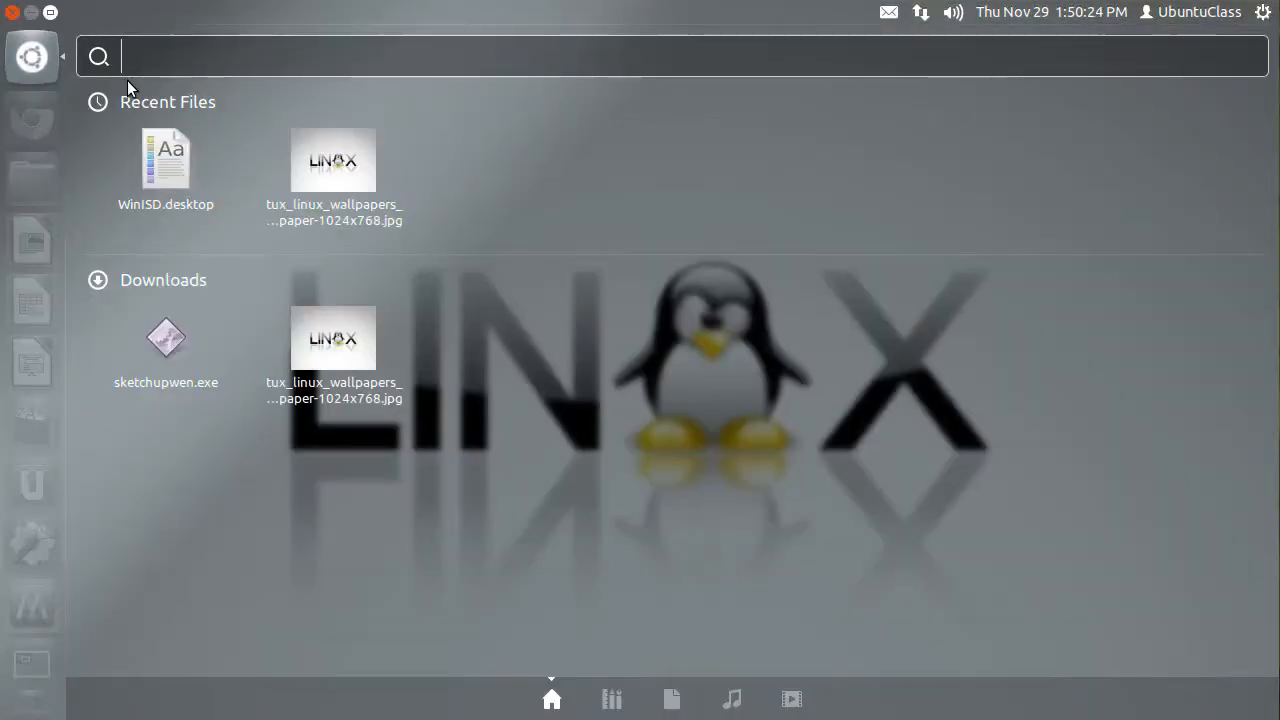
pyautogui.write('ccsm')
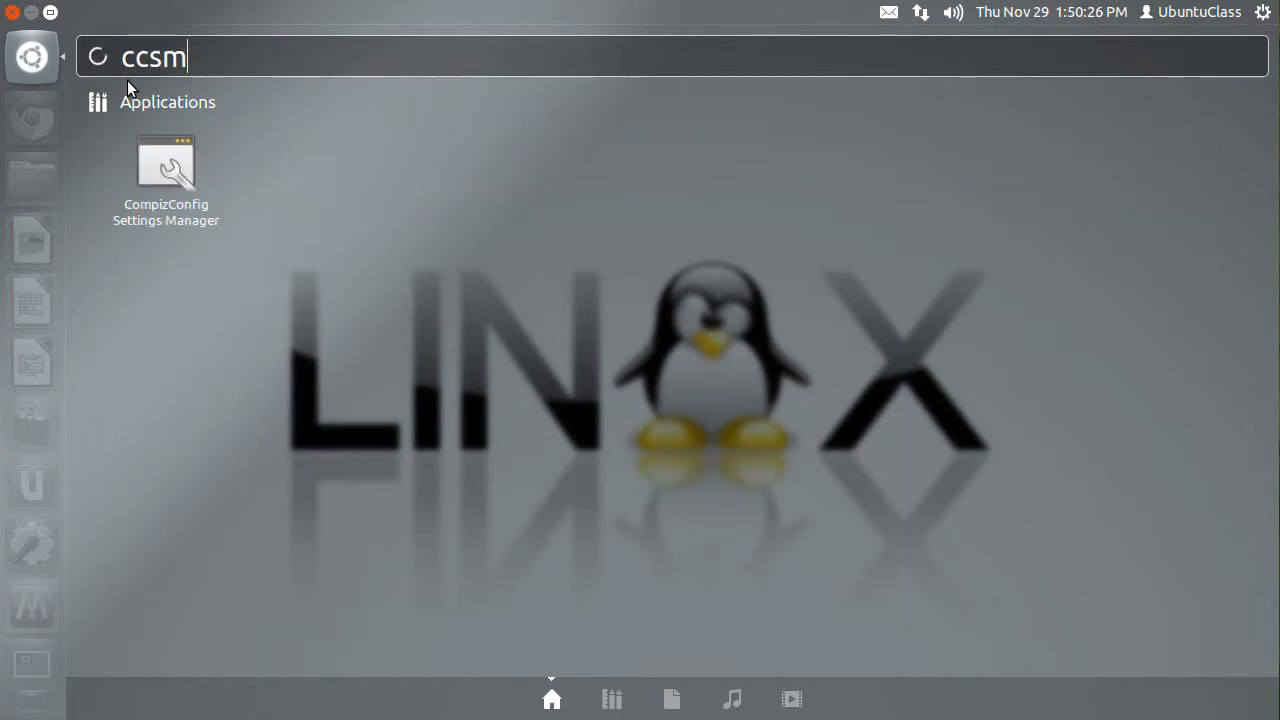
pyautogui.click(162, 172)
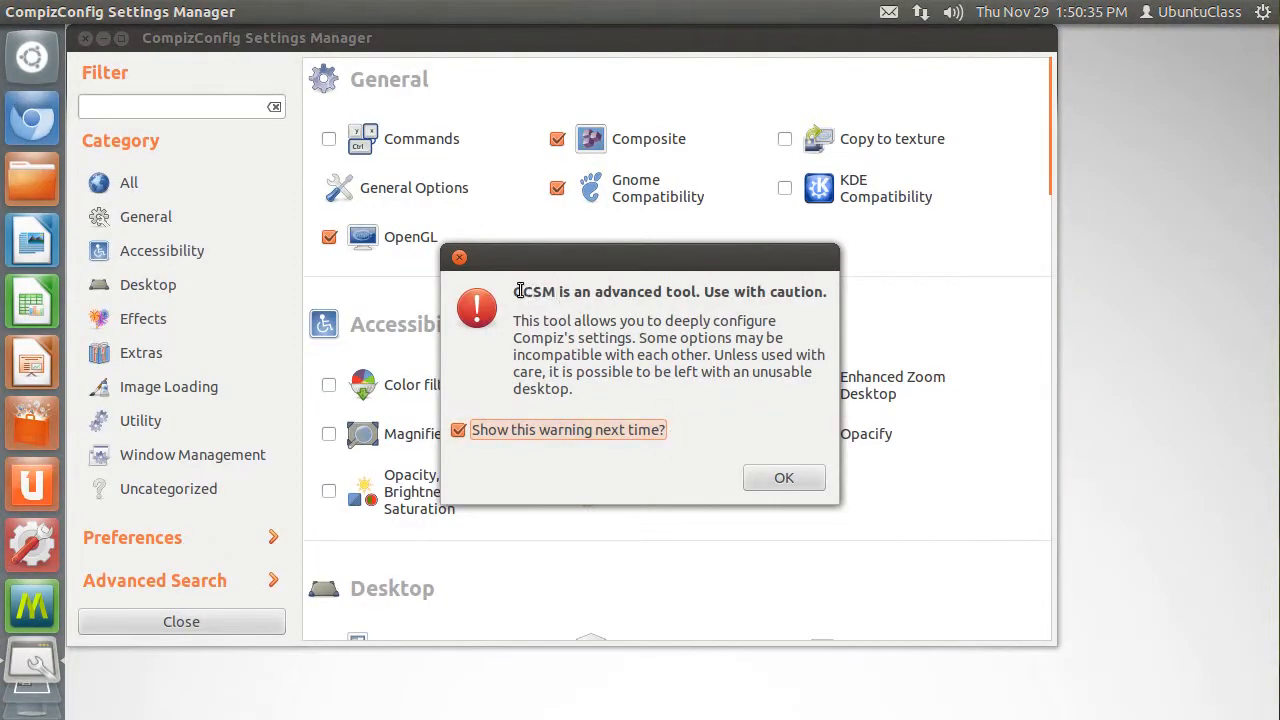
pyautogui.moveTo(513, 291); pyautogui.dragTo(826, 292)
pyautogui.click(813, 321)
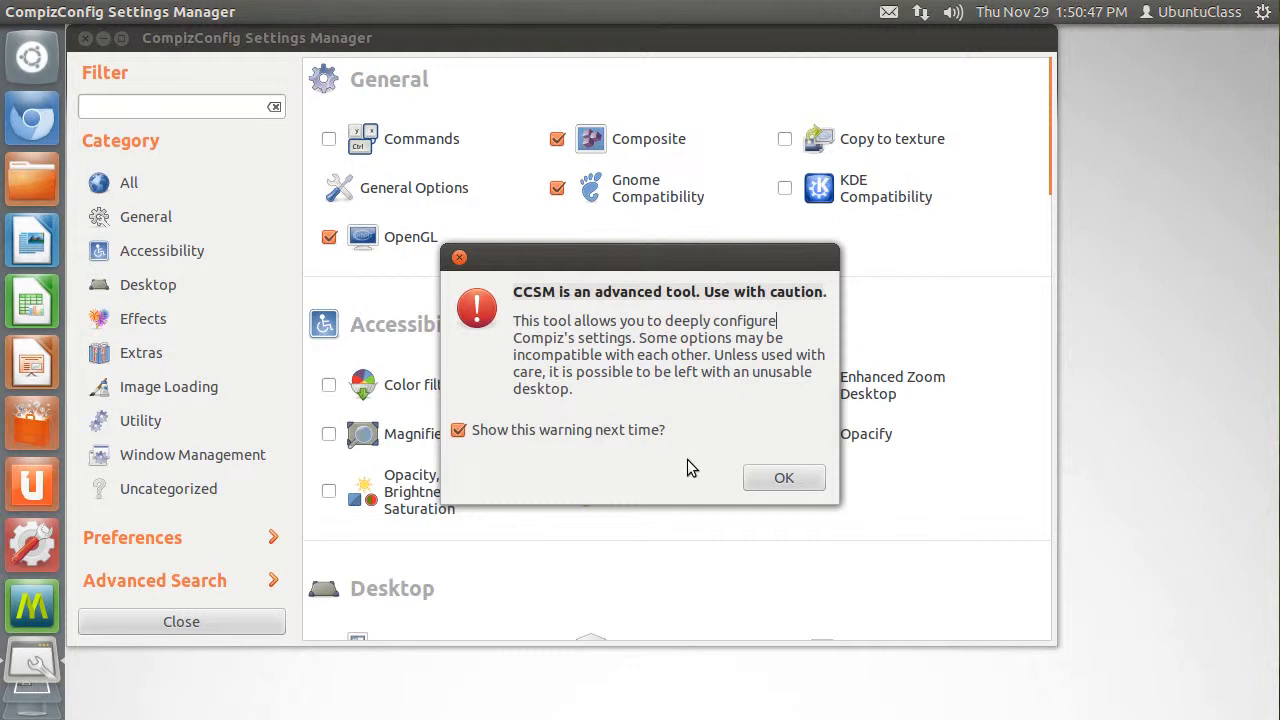
pyautogui.click(776, 484)
# - Enable Desktop Cube in place of Desktop Wall, enable Rotate Cube, and leave the crashed Compiz application closed
pyautogui.moveTo(1060, 112); pyautogui.dragTo(1074, 218)
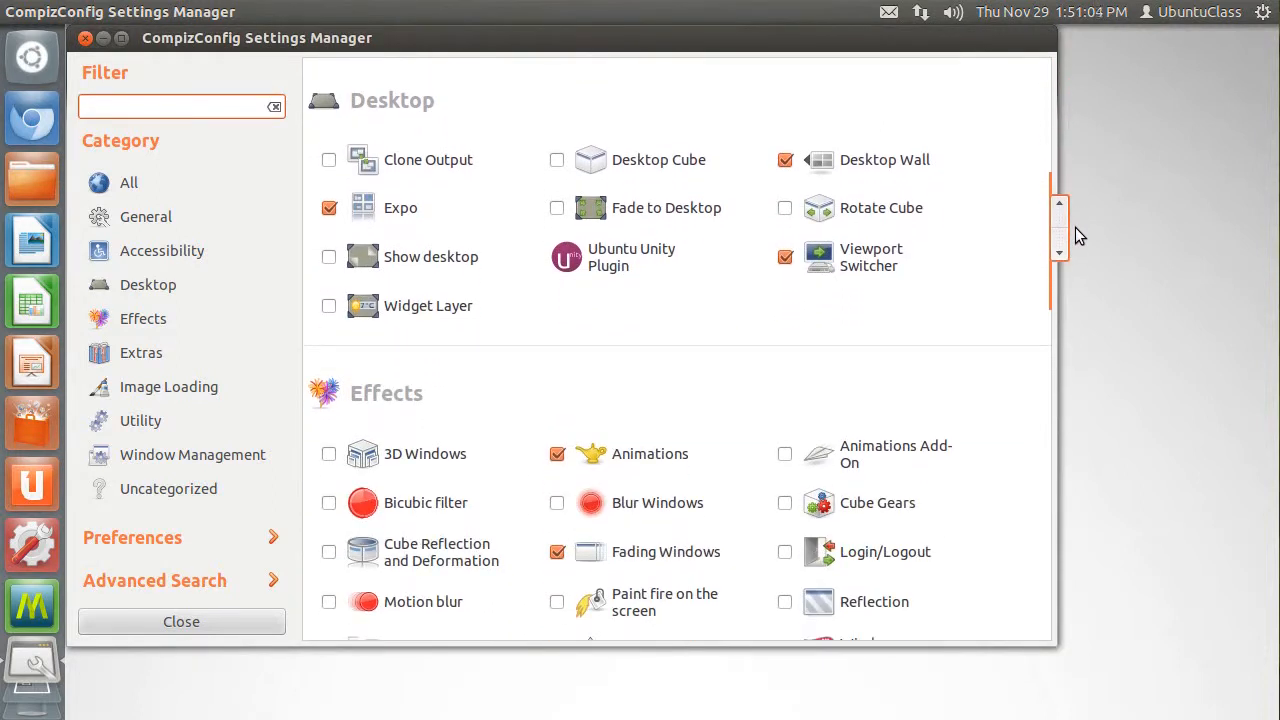
pyautogui.click(559, 165)
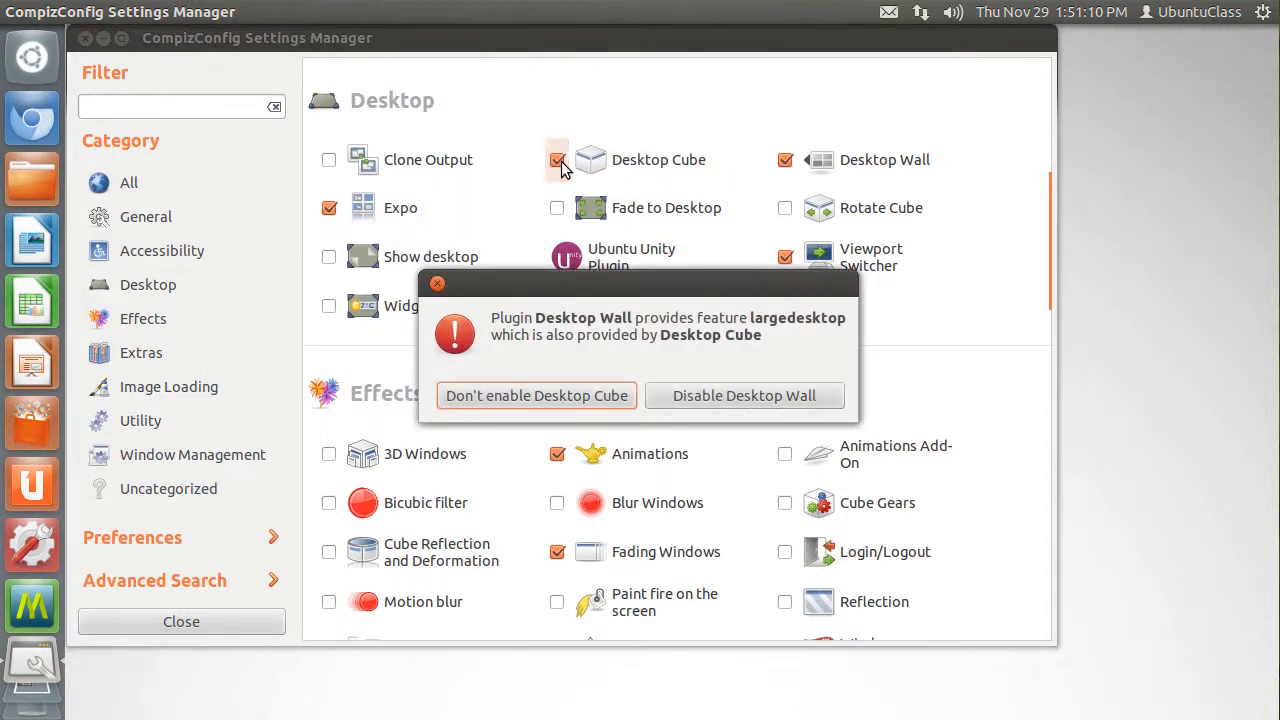
pyautogui.click(706, 398)
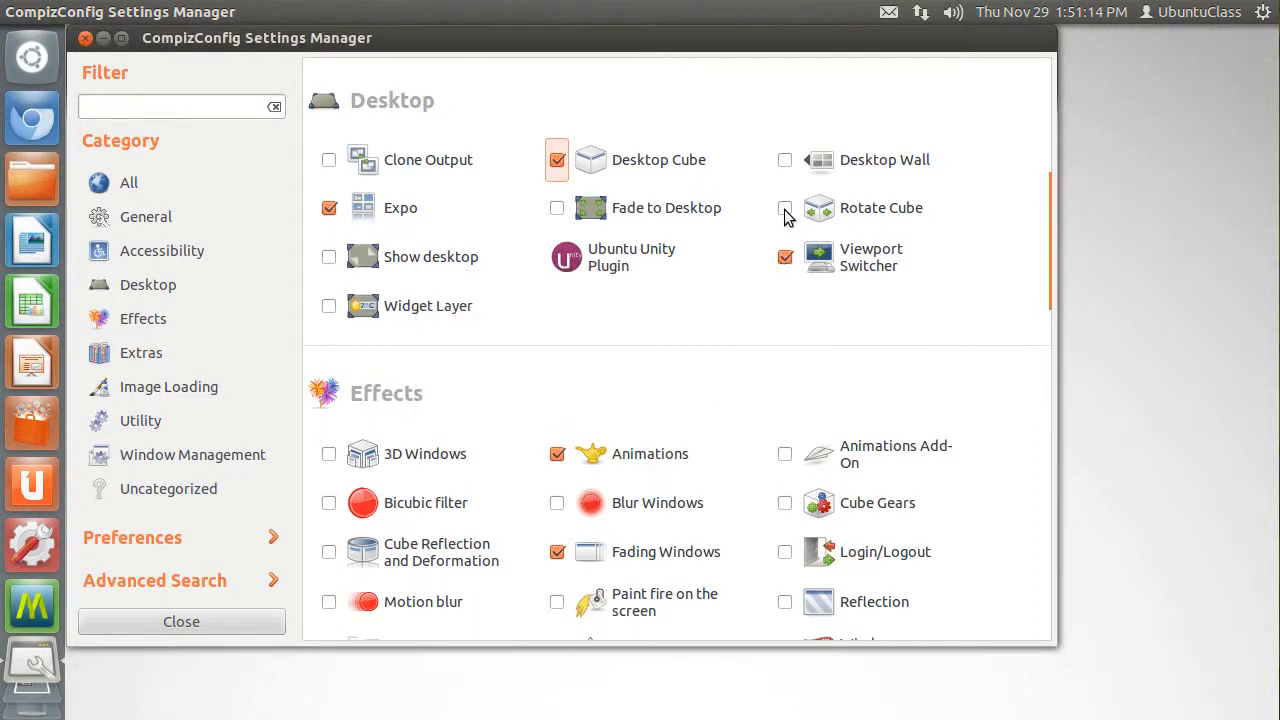
pyautogui.click(785, 209)
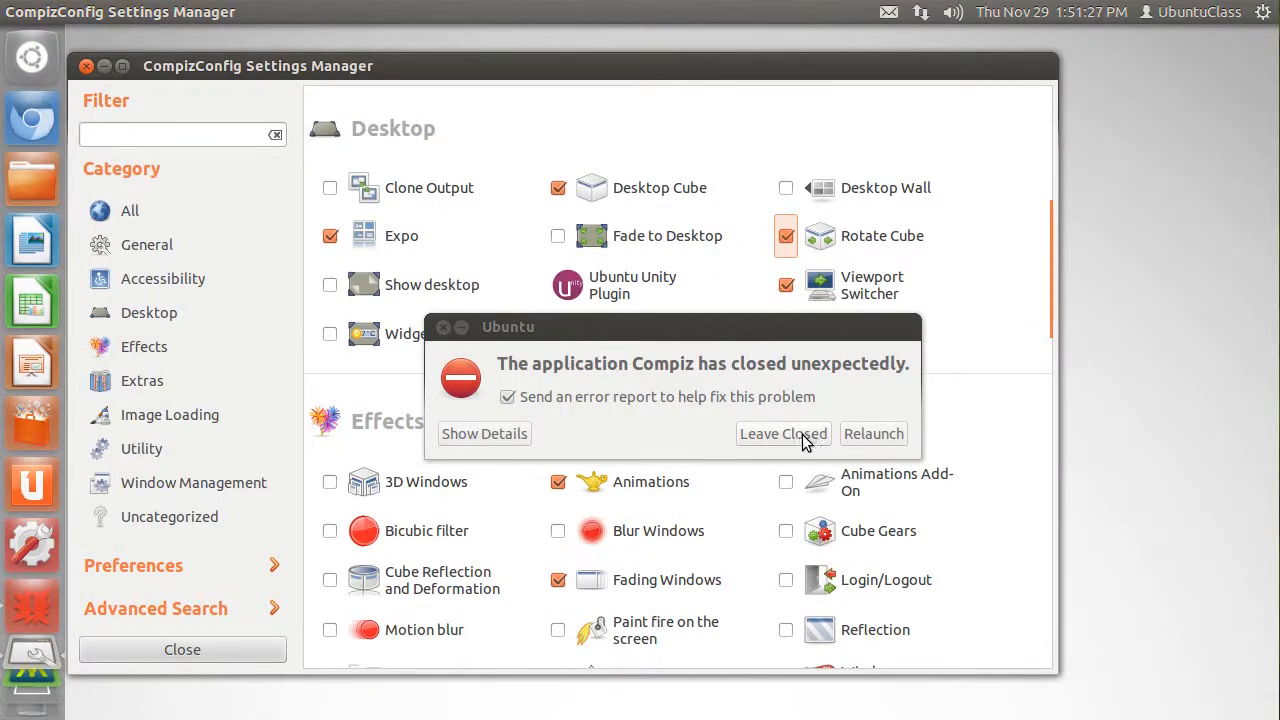
pyautogui.click(771, 443)
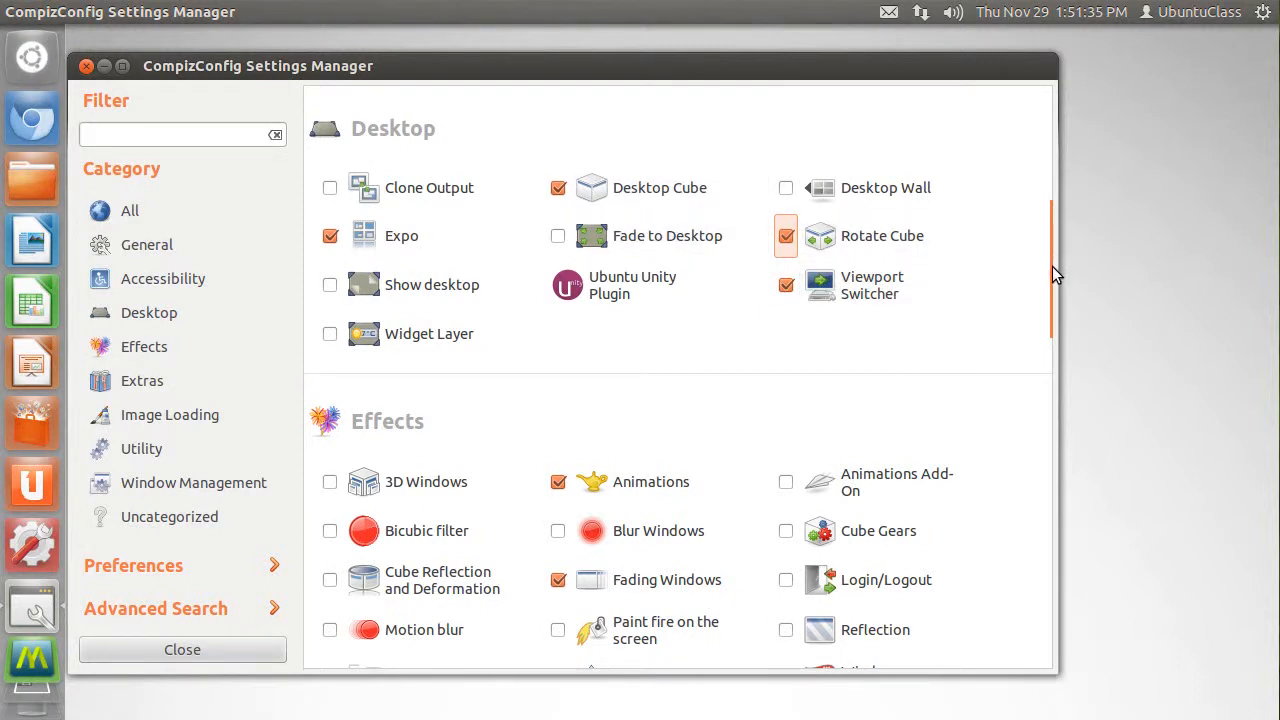
# - Enable the 3D Windows and Cube Reflection and Deformation plugins in the Effects category
pyautogui.moveTo(1062, 280); pyautogui.dragTo(1068, 323)
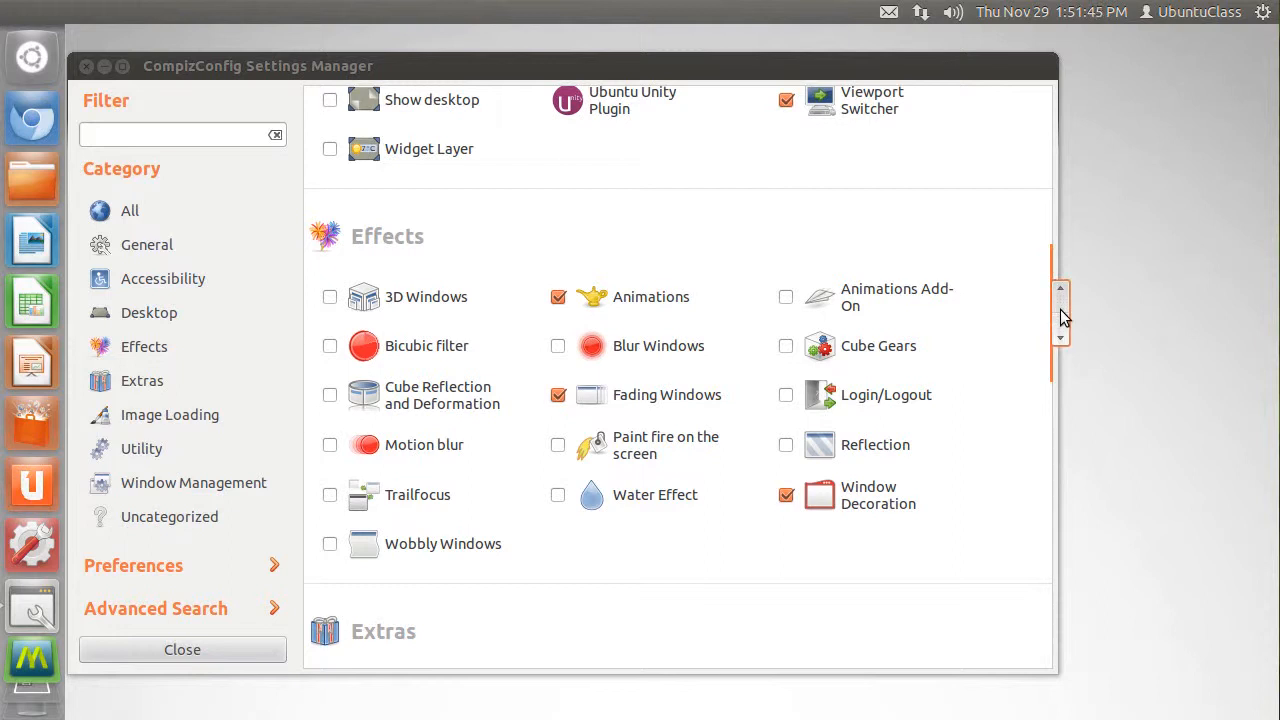
pyautogui.click(1061, 315)
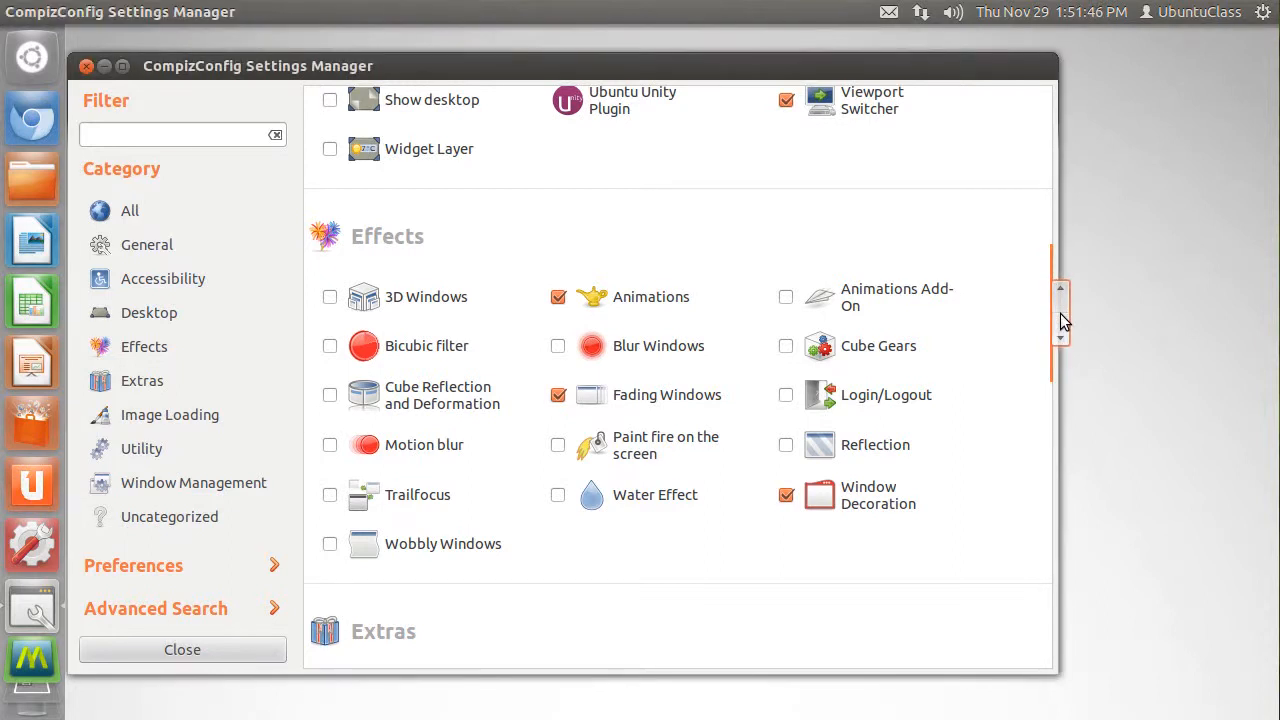
pyautogui.moveTo(1061, 320); pyautogui.dragTo(1057, 337)
pyautogui.moveTo(555, 70); pyautogui.dragTo(613, 66)
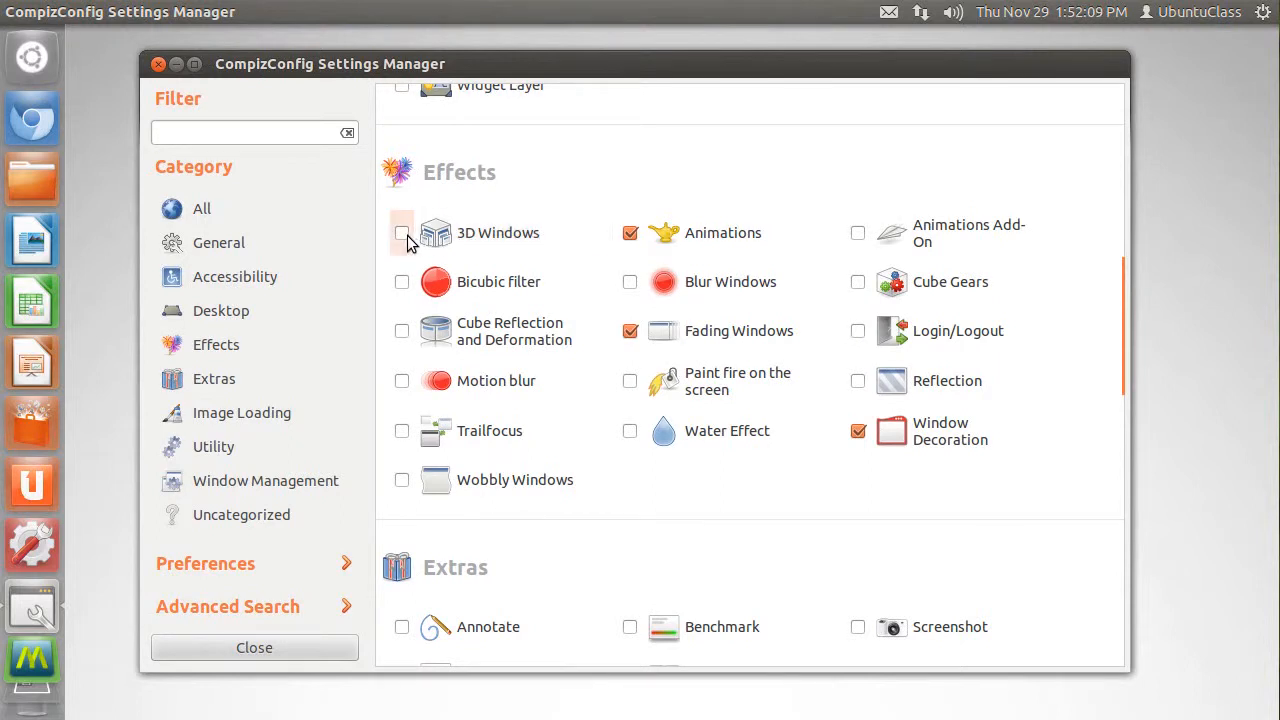
pyautogui.click(404, 331)
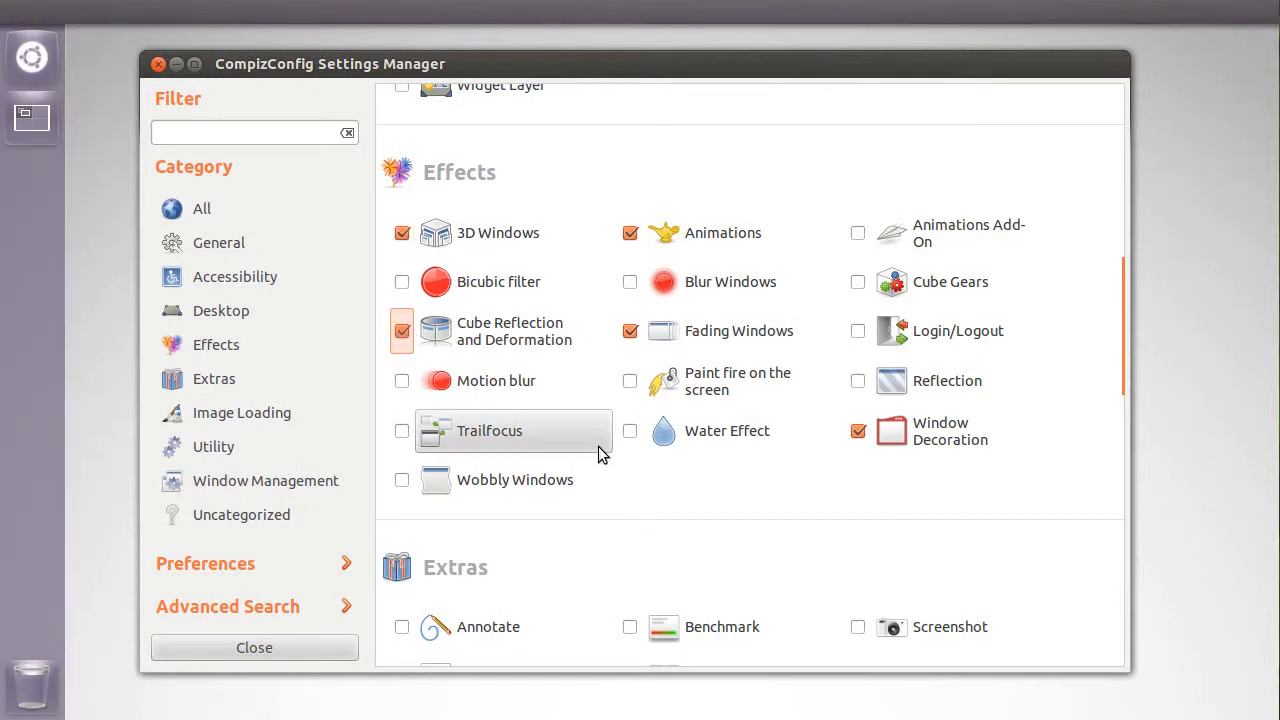
# - Enable Wobbly Windows in place of Snapping Windows and leave the crashed Compiz application closed
pyautogui.click(403, 481)
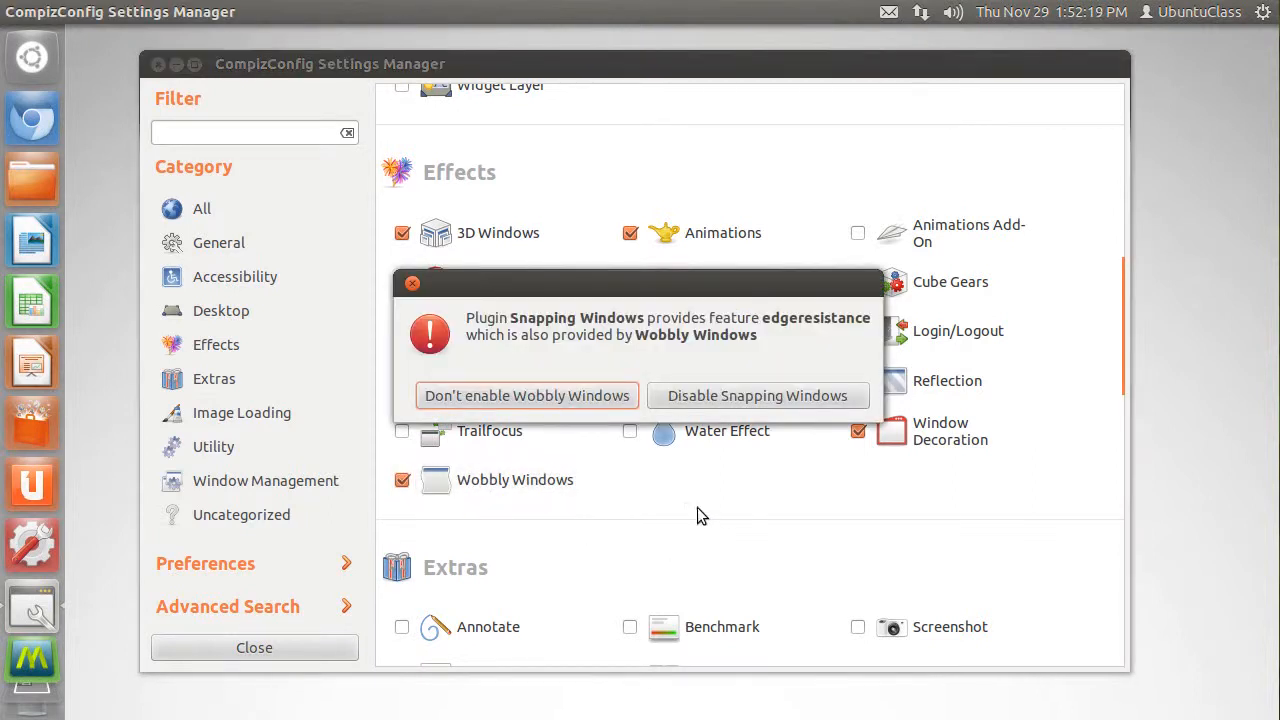
pyautogui.click(733, 397)
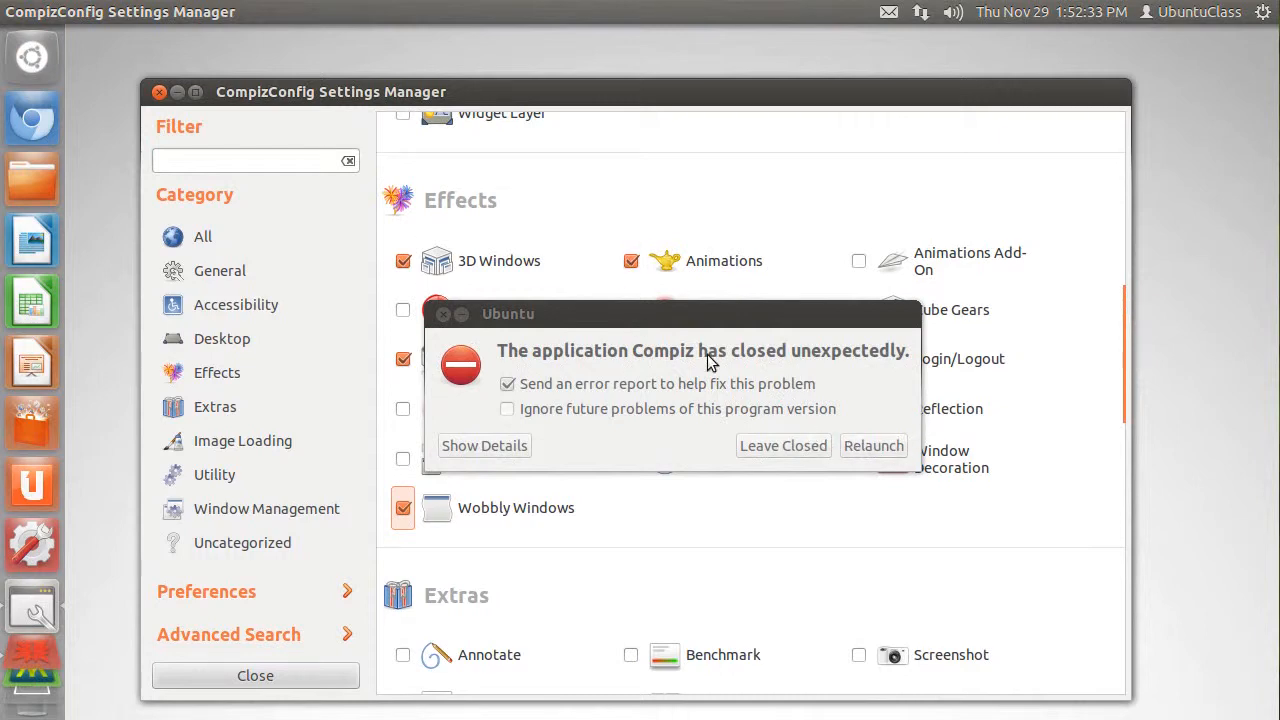
pyautogui.click(780, 448)
# - Examine the remaining plugins and the settings pages of Cube Reflection and Deformation and of 3D Windows
pyautogui.moveTo(1130, 352); pyautogui.dragTo(1096, 567)
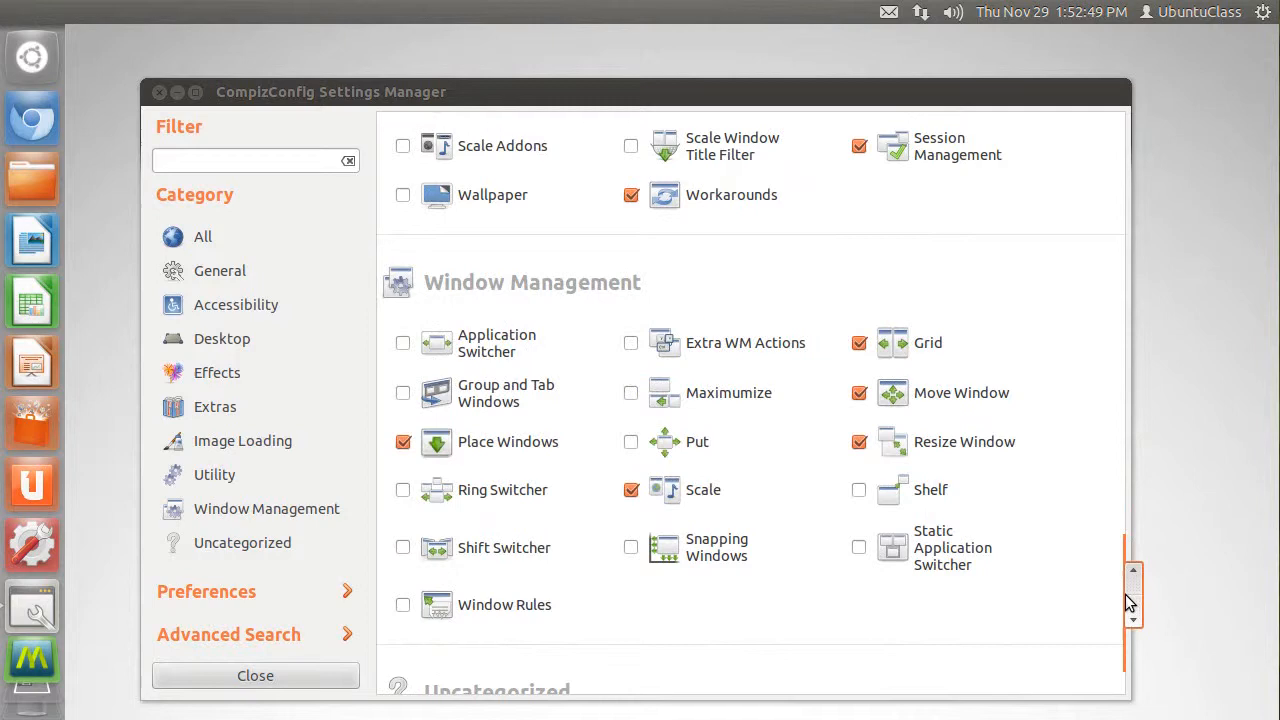
pyautogui.moveTo(1128, 601); pyautogui.dragTo(1158, 319)
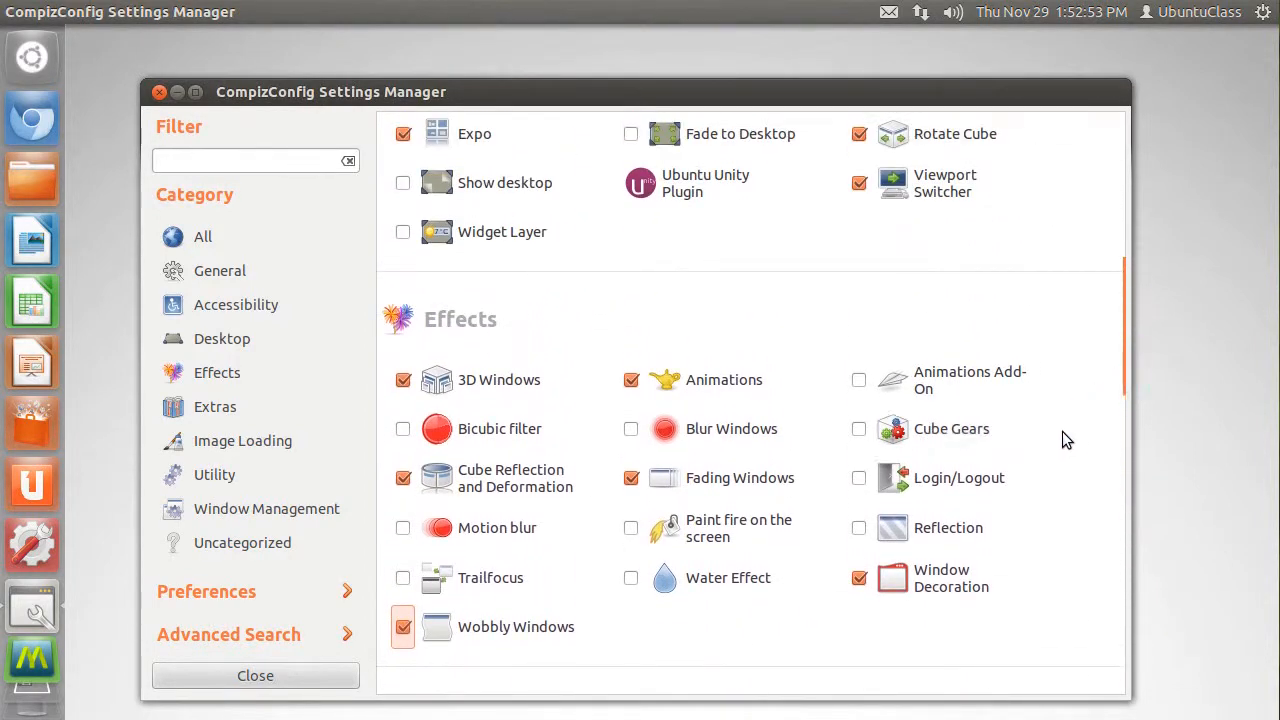
pyautogui.click(558, 477)
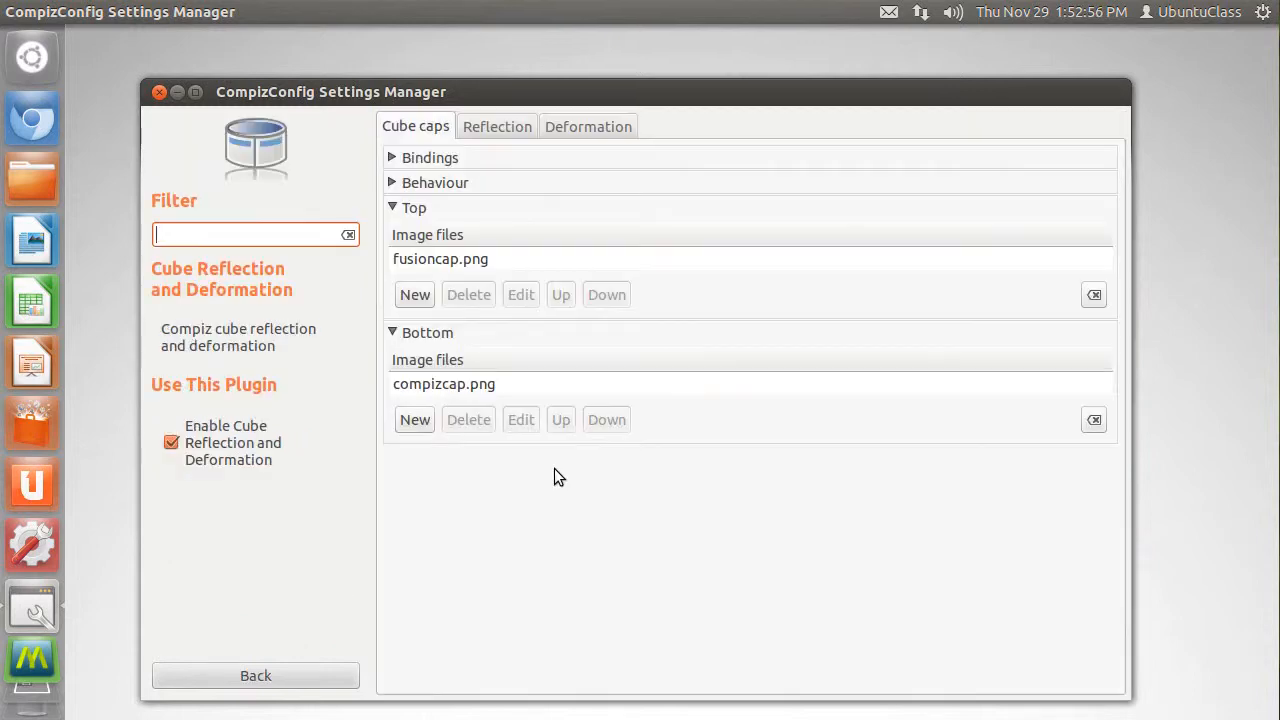
pyautogui.click(505, 134)
pyautogui.click(555, 126)
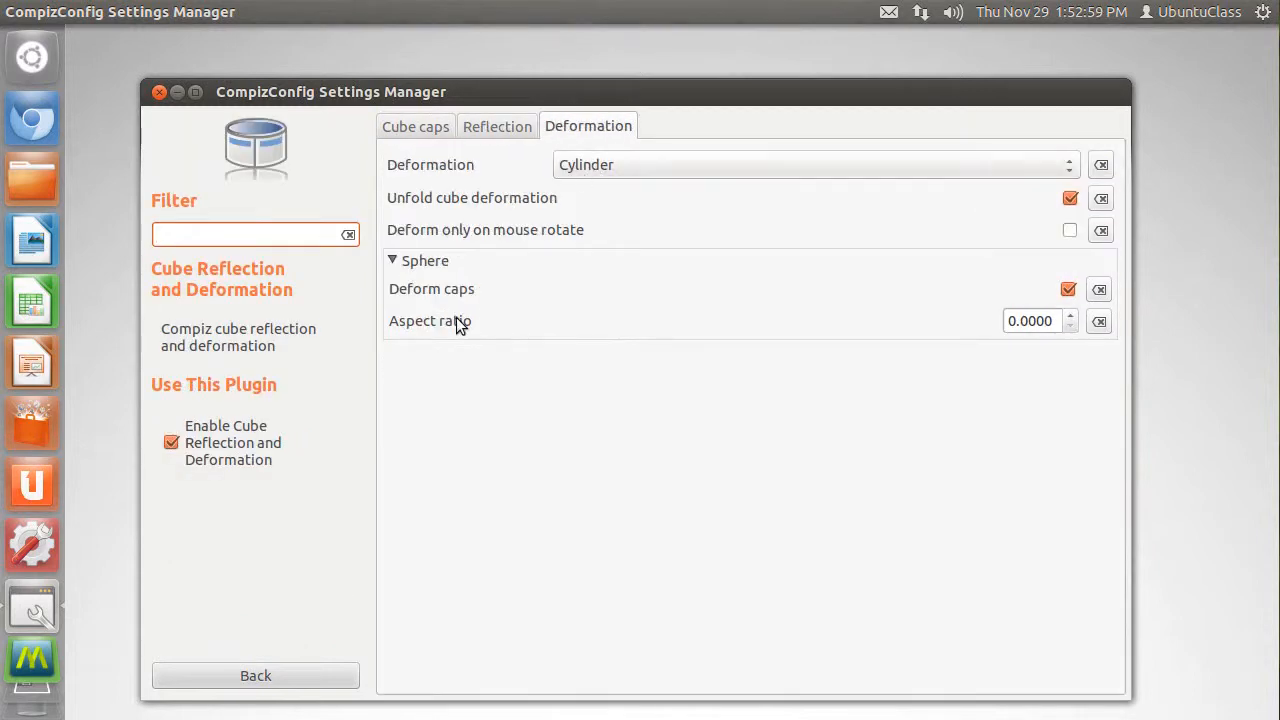
pyautogui.click(317, 676)
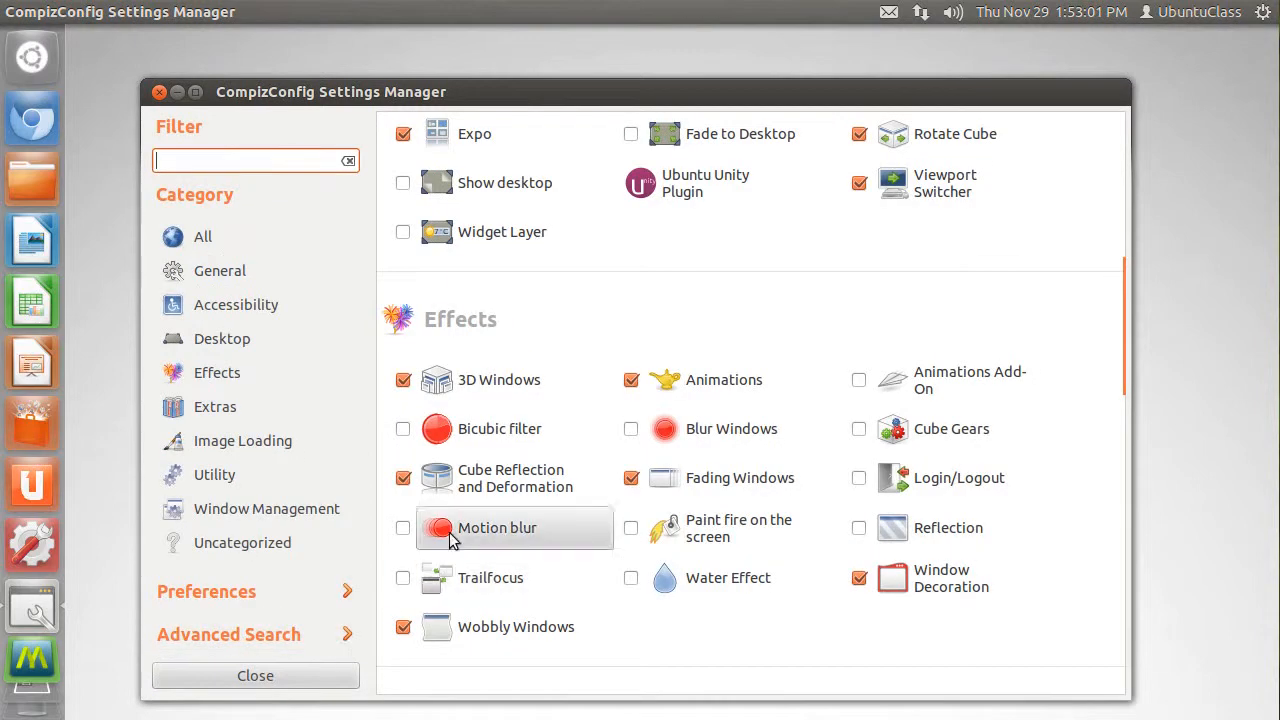
pyautogui.click(471, 383)
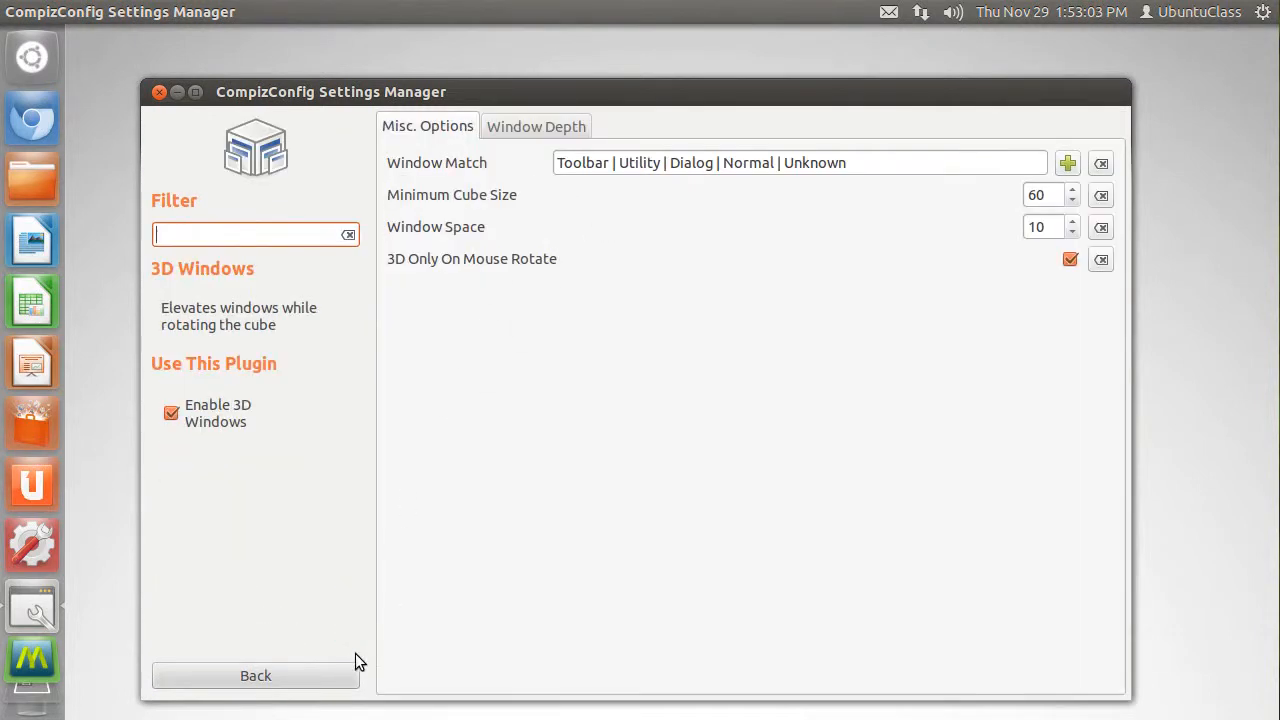
pyautogui.click(334, 678)
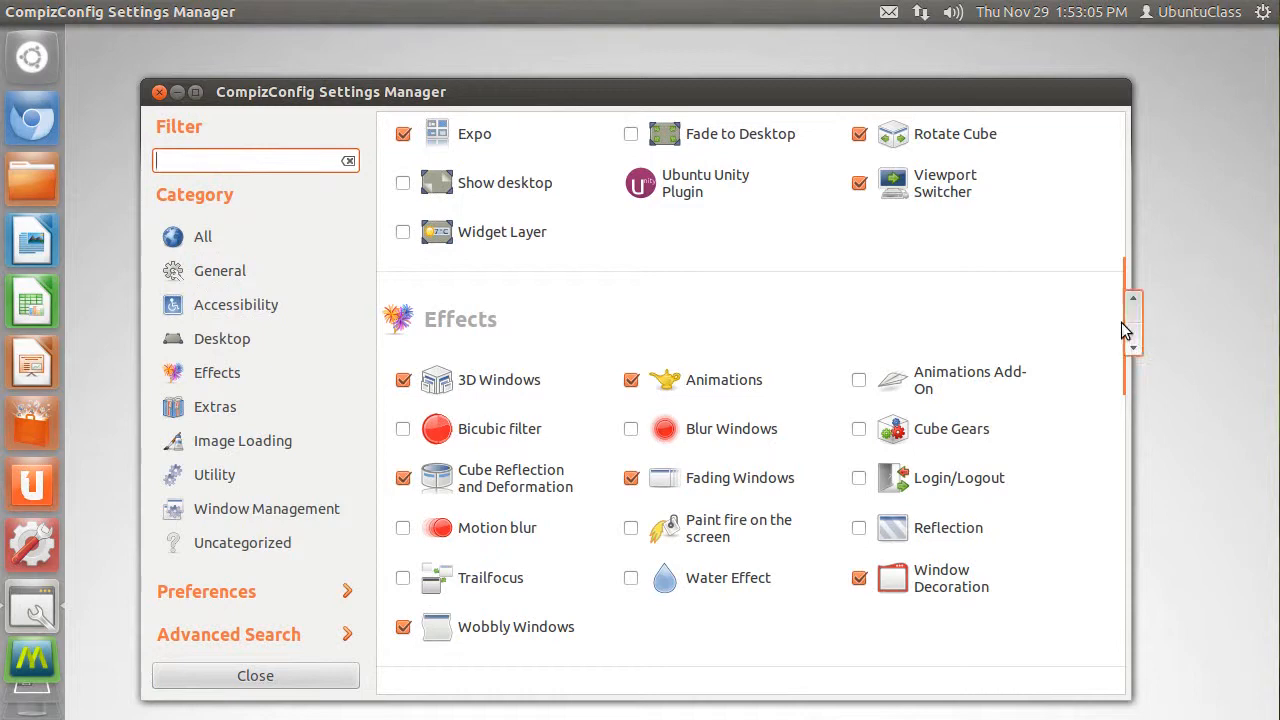
# - Close CompizConfig Settings Manager and restart the computer
pyautogui.moveTo(1131, 331); pyautogui.dragTo(1137, 172)
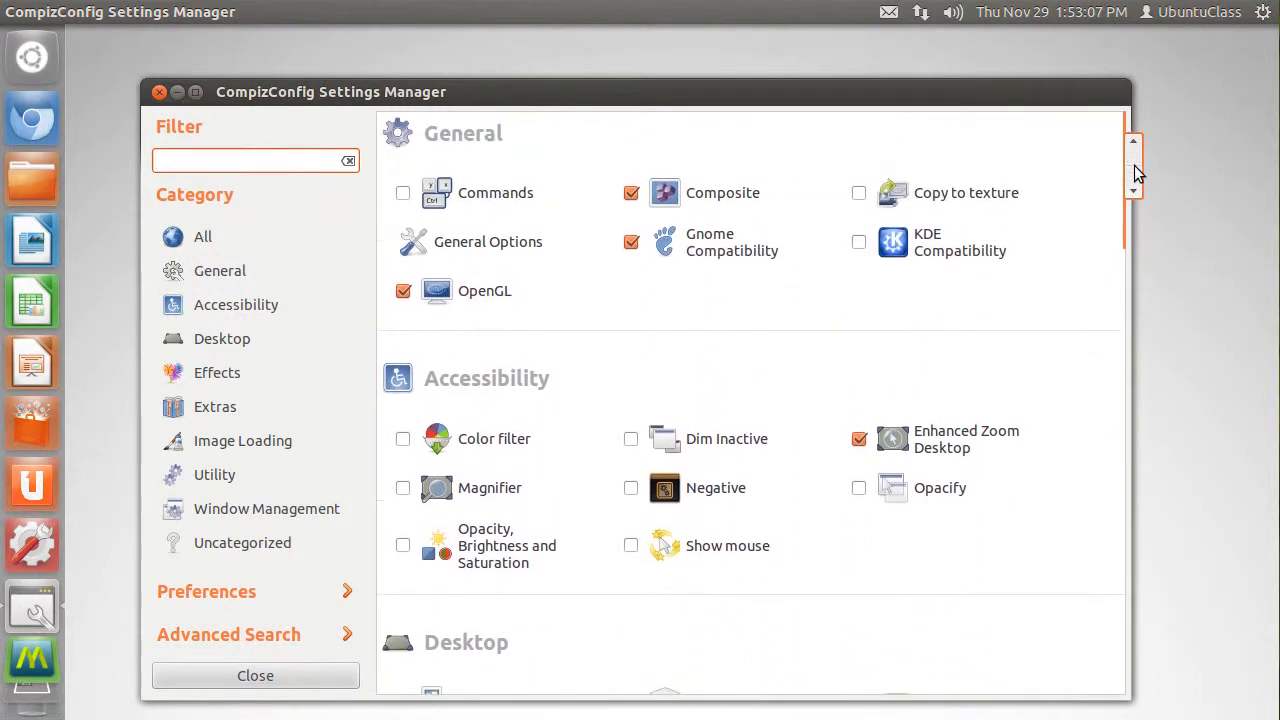
pyautogui.click(159, 91)
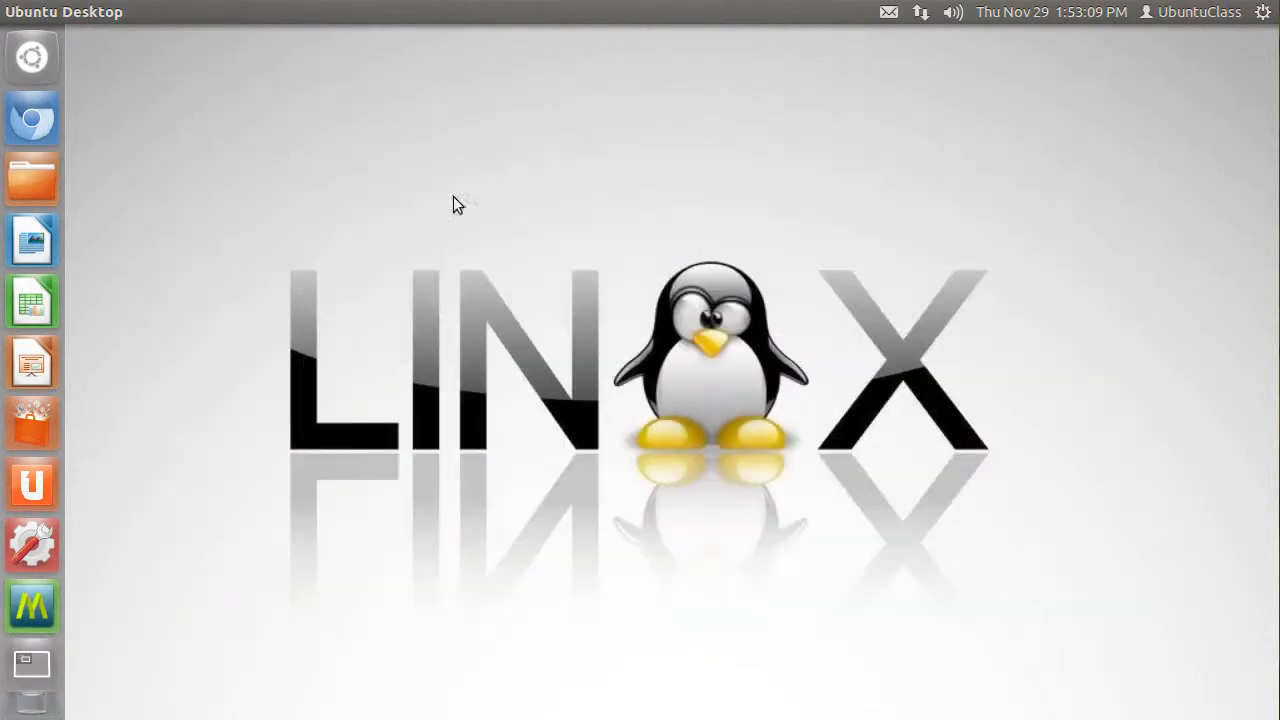
pyautogui.click(1263, 12)
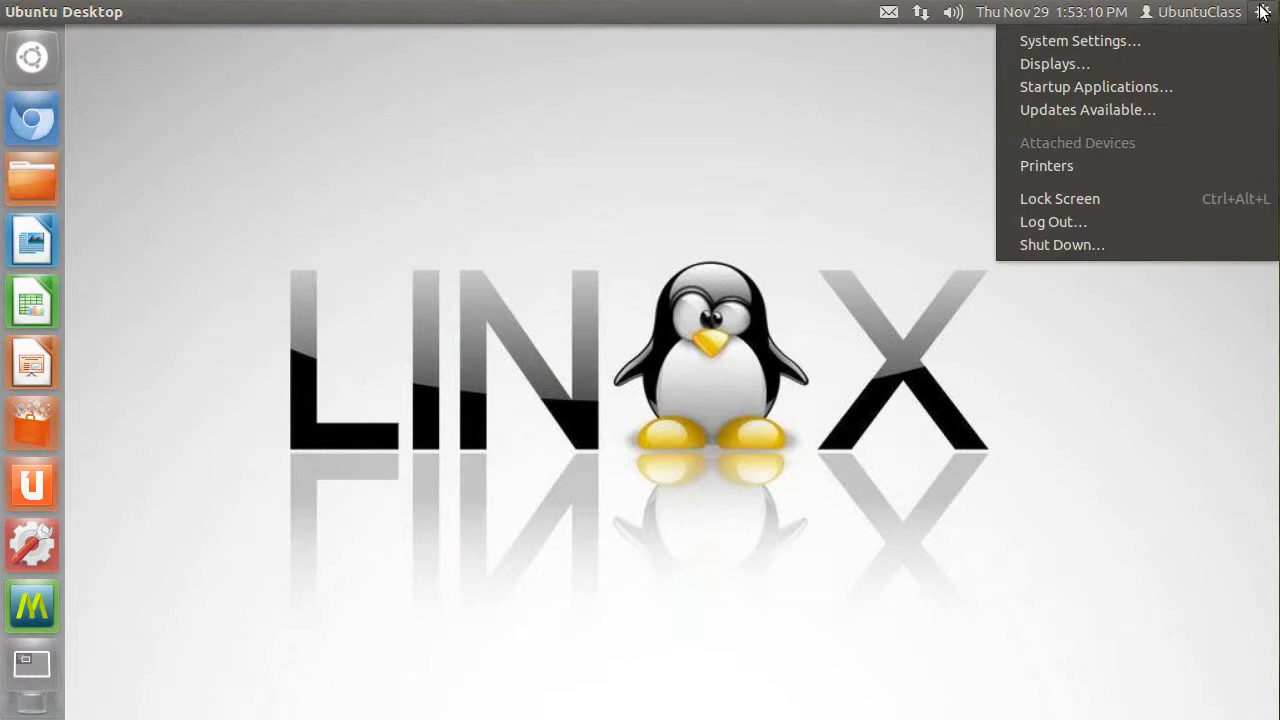
pyautogui.click(1145, 242)
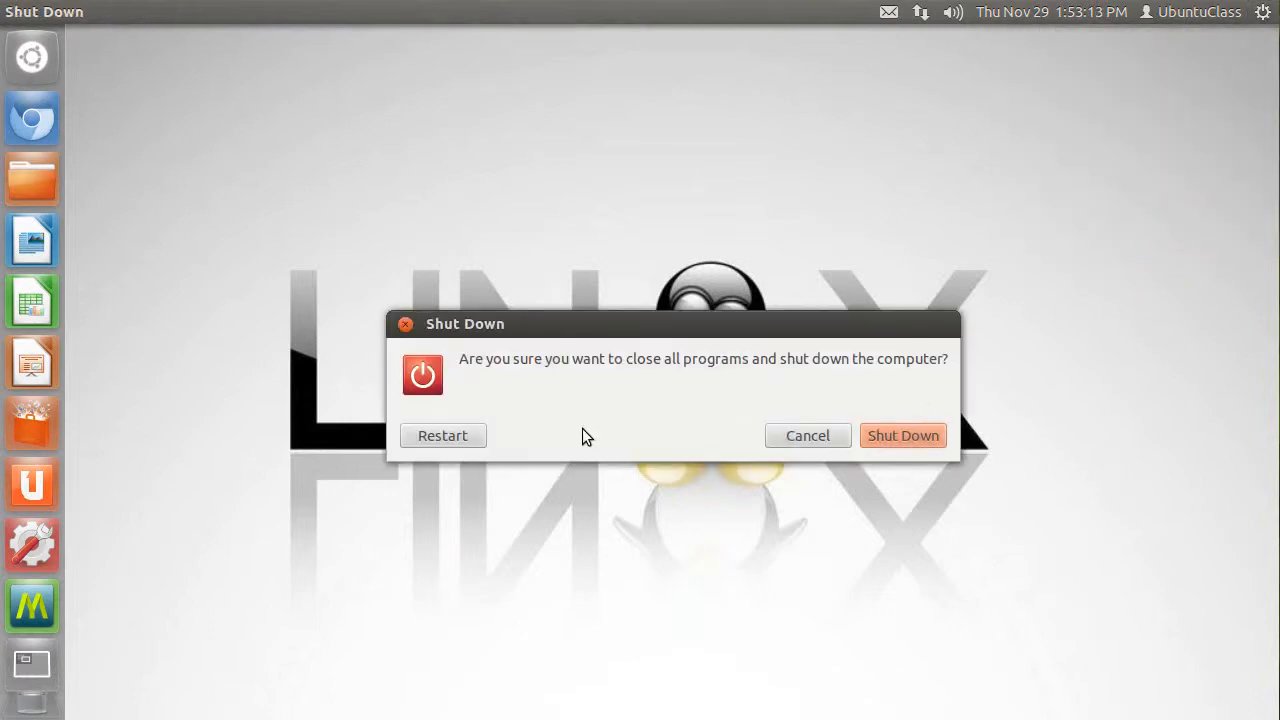
pyautogui.click(462, 436)
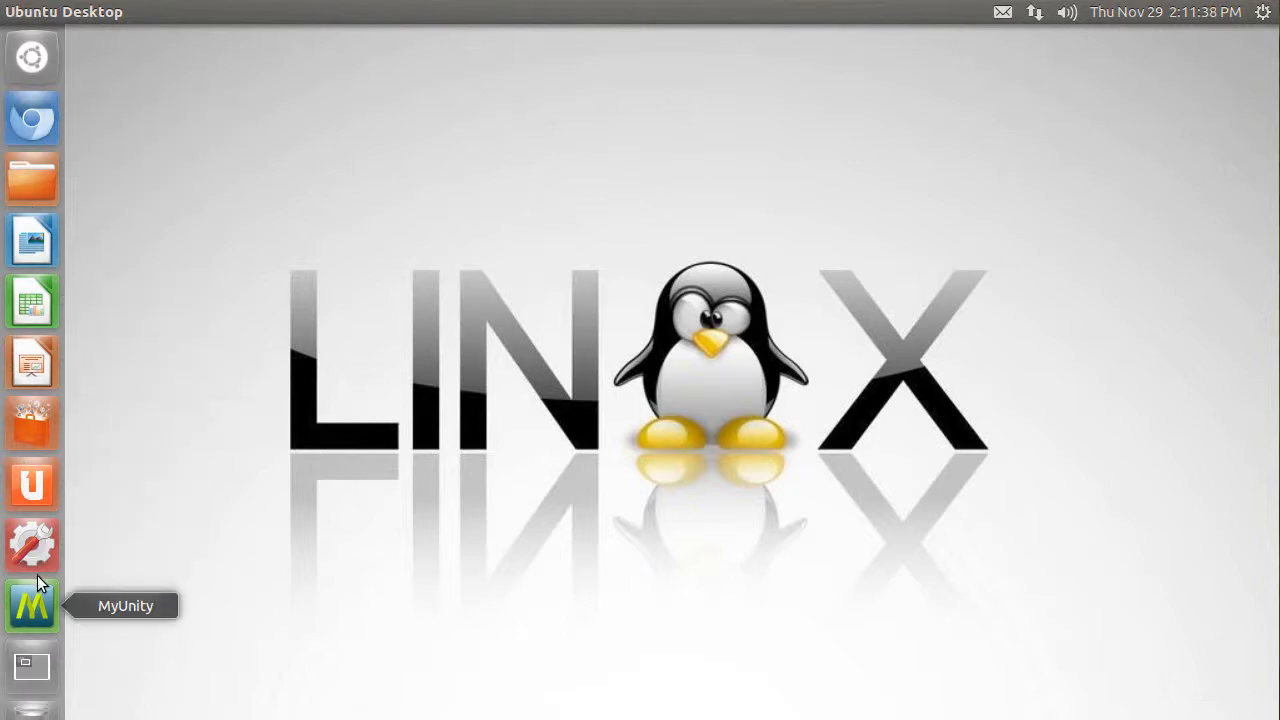
# - Open the Home folder, move its window to try the wobbly effect, and pick a workspace in the Workspace Switcher
pyautogui.click(30, 172)
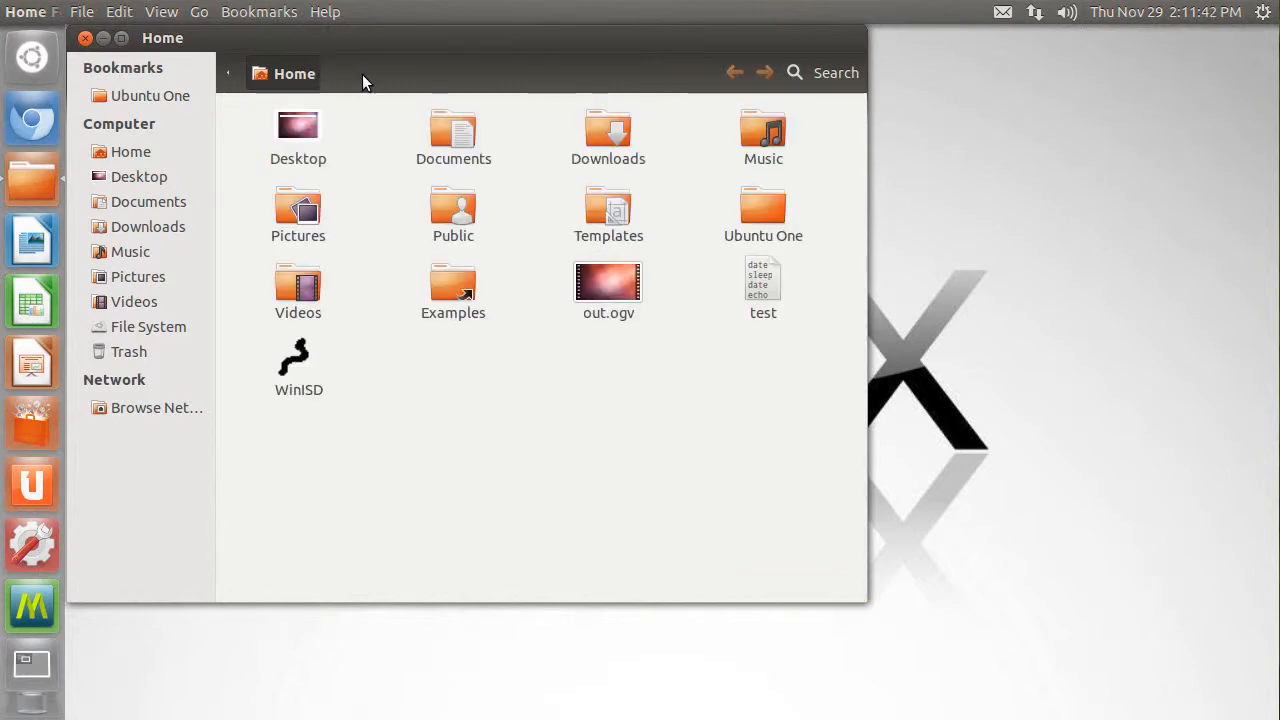
pyautogui.moveTo(429, 40); pyautogui.dragTo(572, 81)
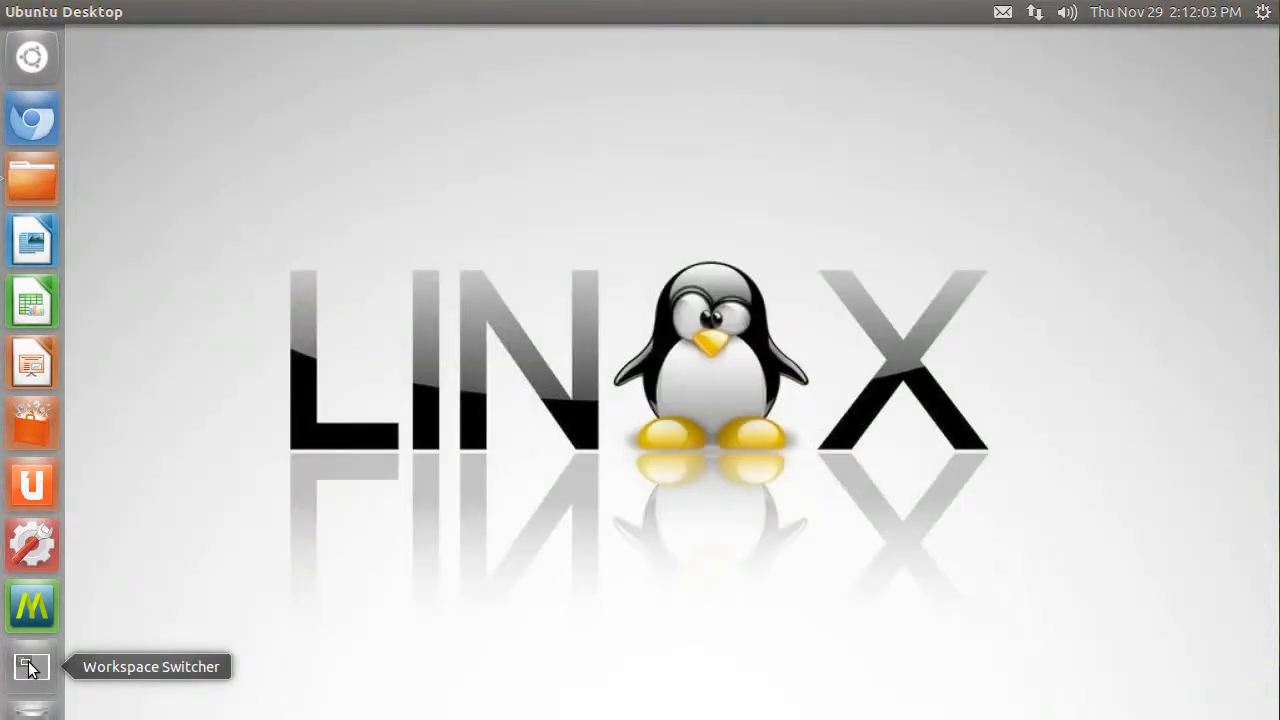
pyautogui.click(30, 668)
pyautogui.click(253, 408)
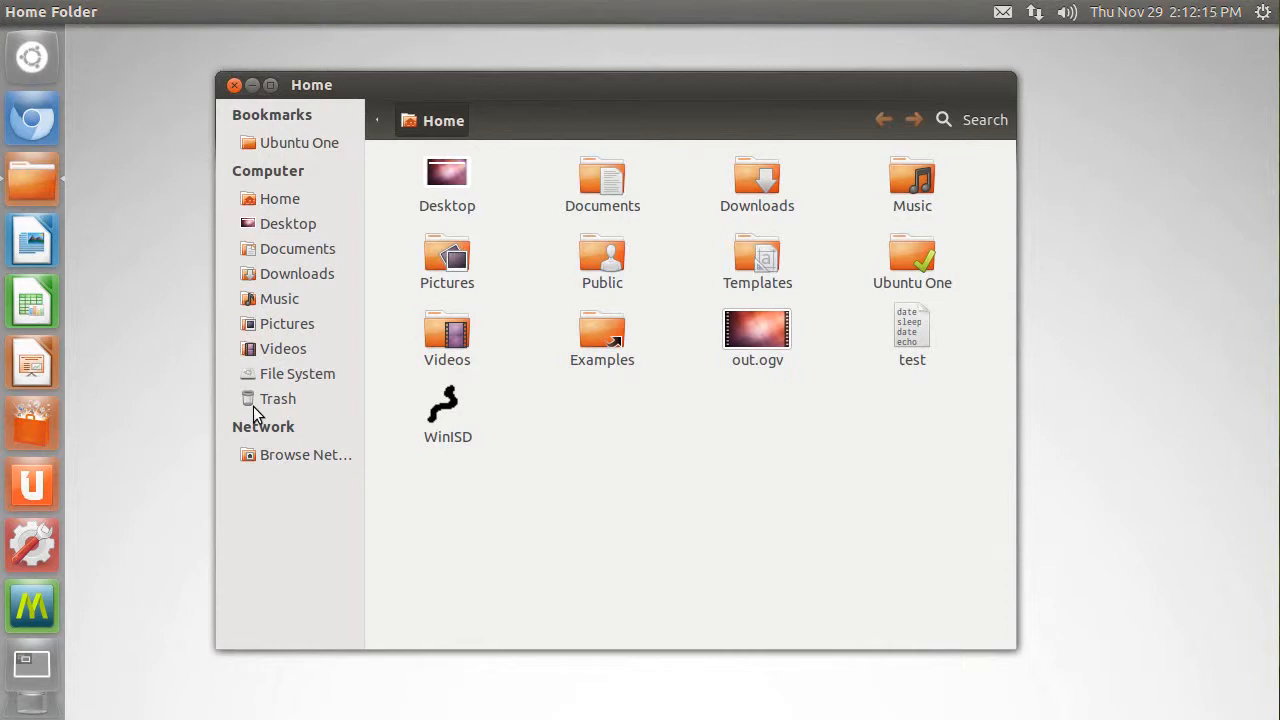
# - Switch between an empty desktop and the Home folder window, and rotate the desktop cube in several directions
pyautogui.press('ctrl+super+d')
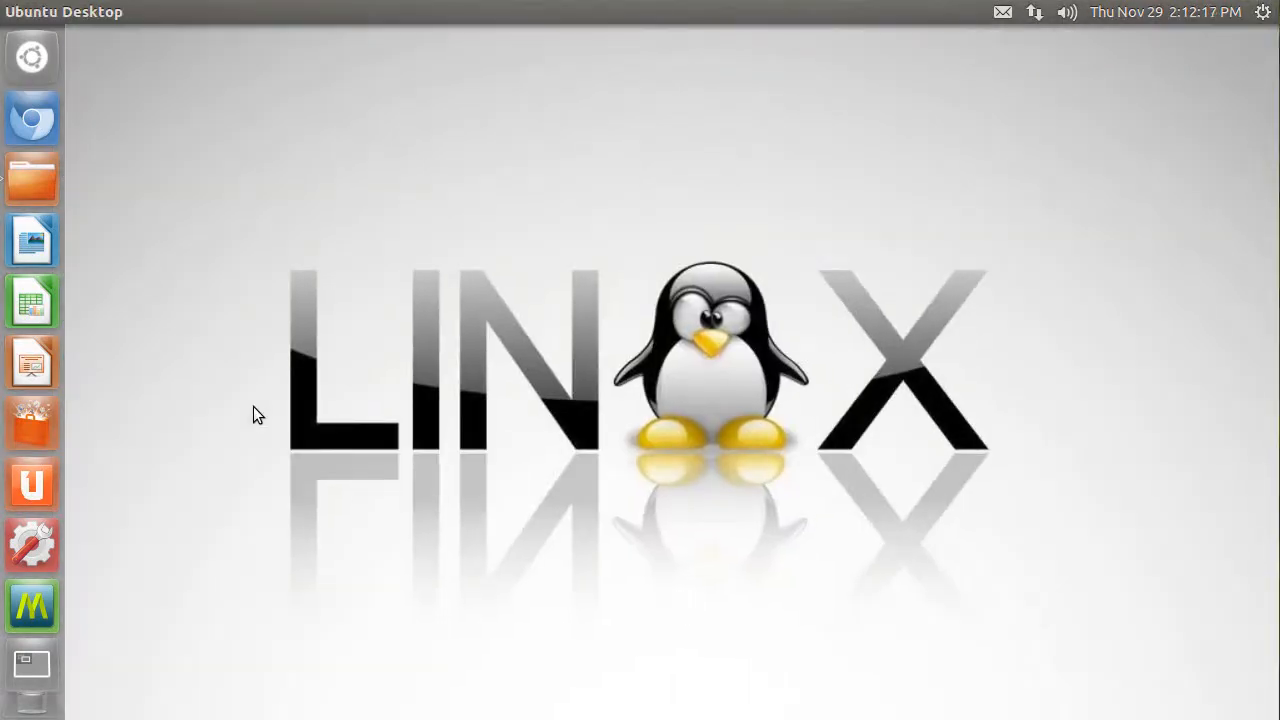
pyautogui.press('ctrl+super+d')
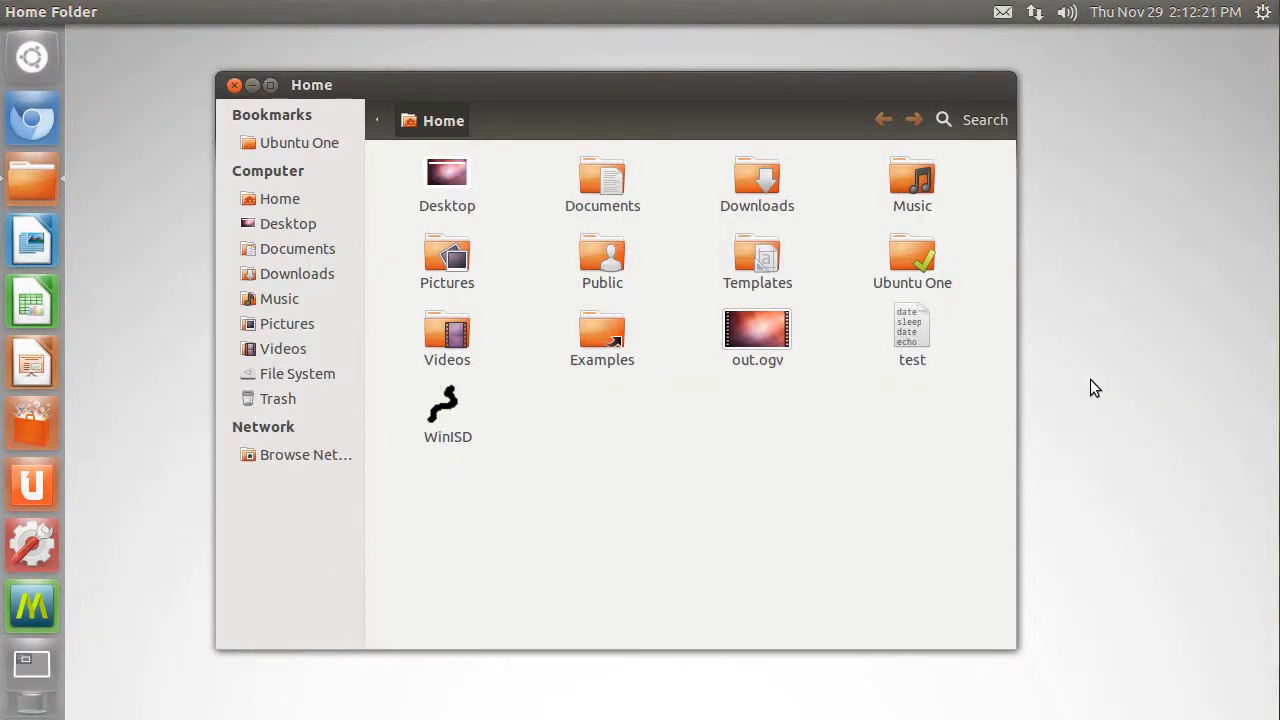
pyautogui.hotkey('ctrl', 'alt', 'Right')
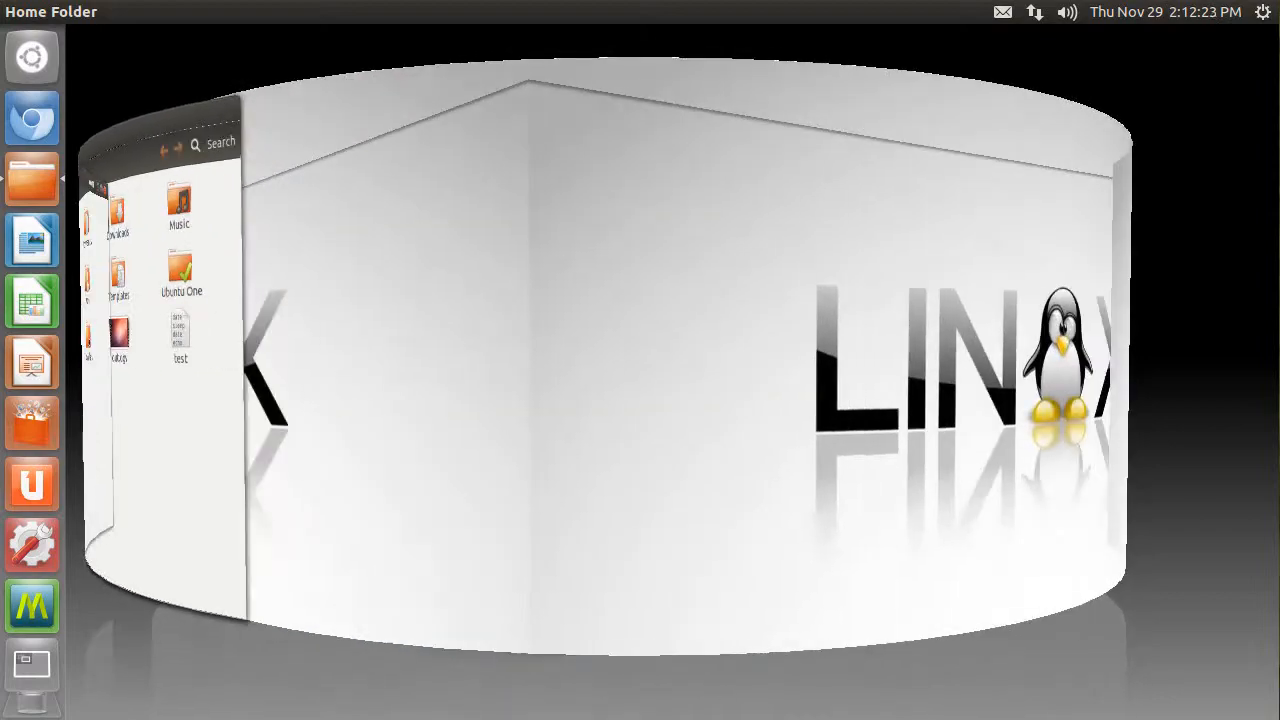
pyautogui.moveTo(760, 360); pyautogui.dragTo(1005, 602)
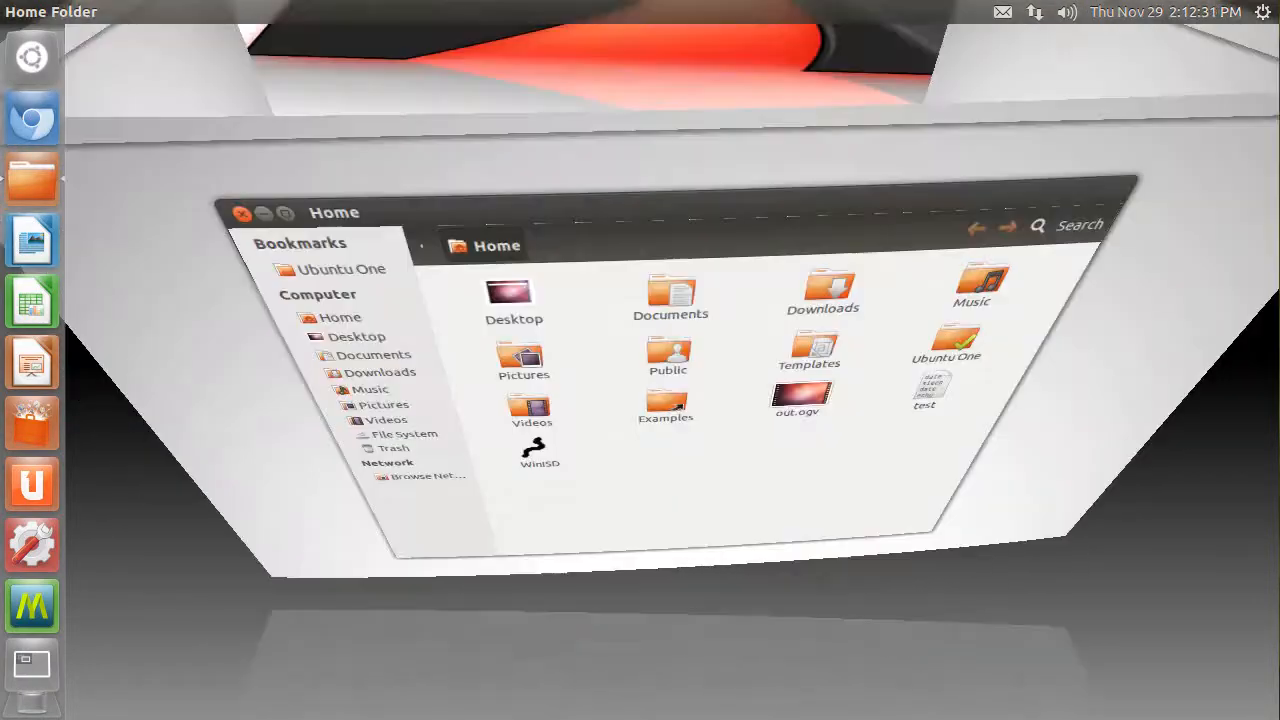
pyautogui.moveTo(1173, 443); pyautogui.dragTo(884, 441)
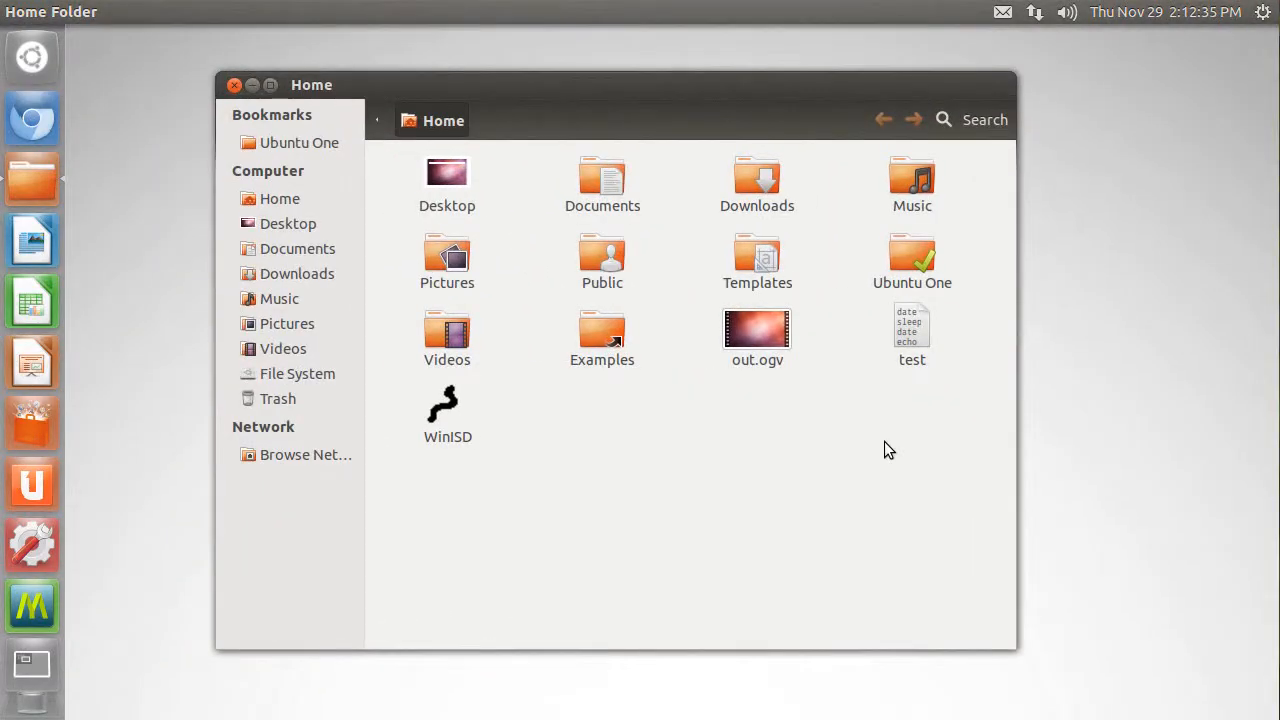
pyautogui.press('super+d')
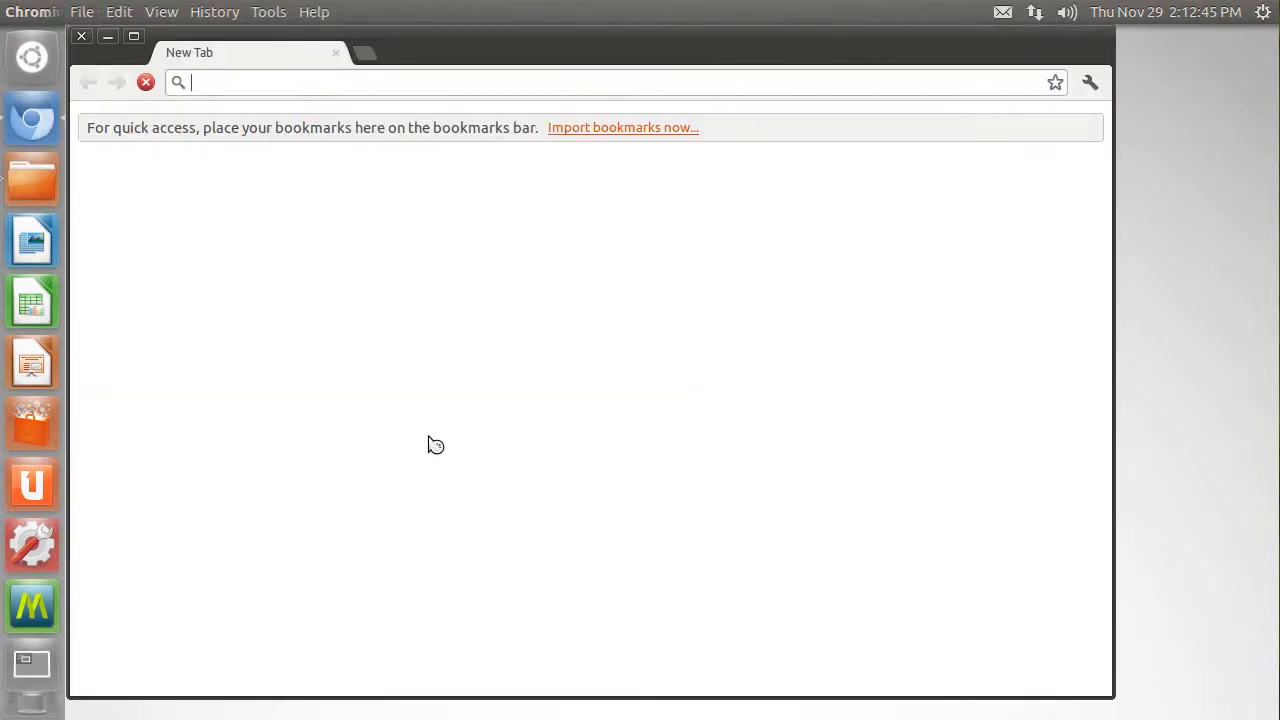
# - Rotate the desktop cube from the Chromium window around to the Home folder workspace
pyautogui.hotkey('ctrl', 'alt', 'Left')
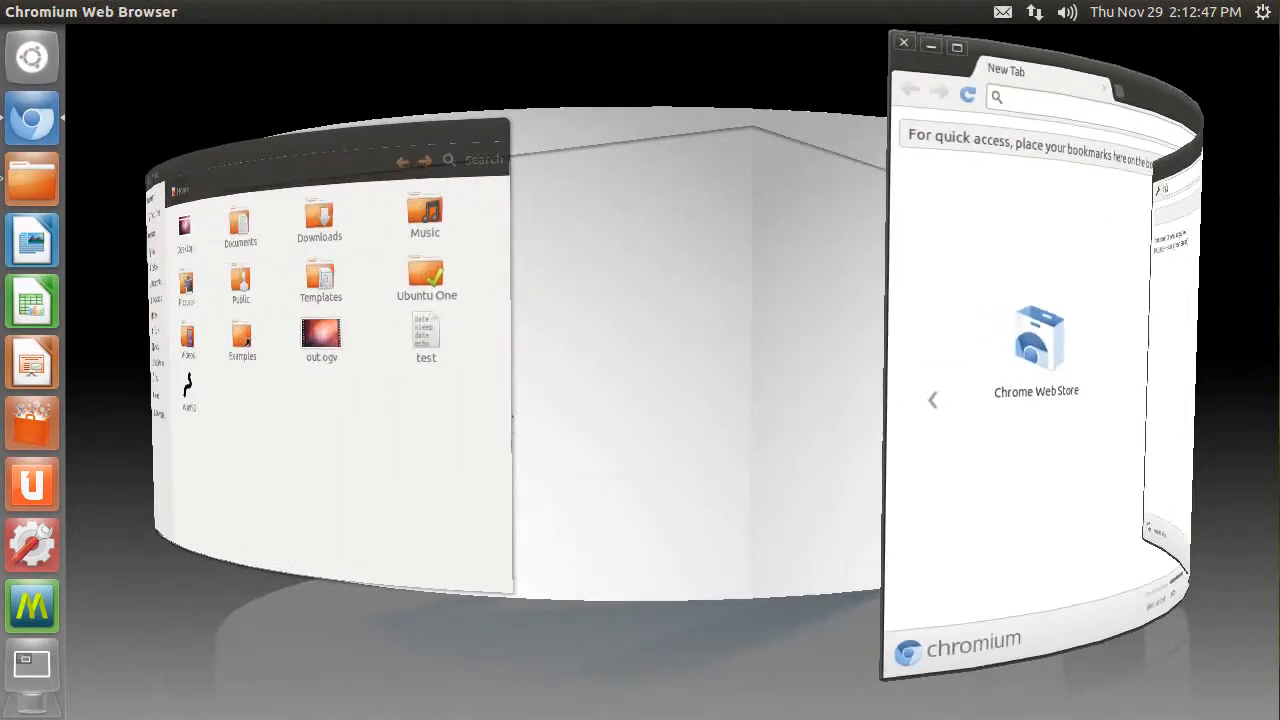
pyautogui.moveTo(512, 380)
pyautogui.mouseDown()
pyautogui.moveTo(765, 376)
pyautogui.moveTo(225, 368)
pyautogui.moveTo(655, 370)
pyautogui.moveTo(280, 370)
pyautogui.moveTo(518, 370)
pyautogui.mouseUp()
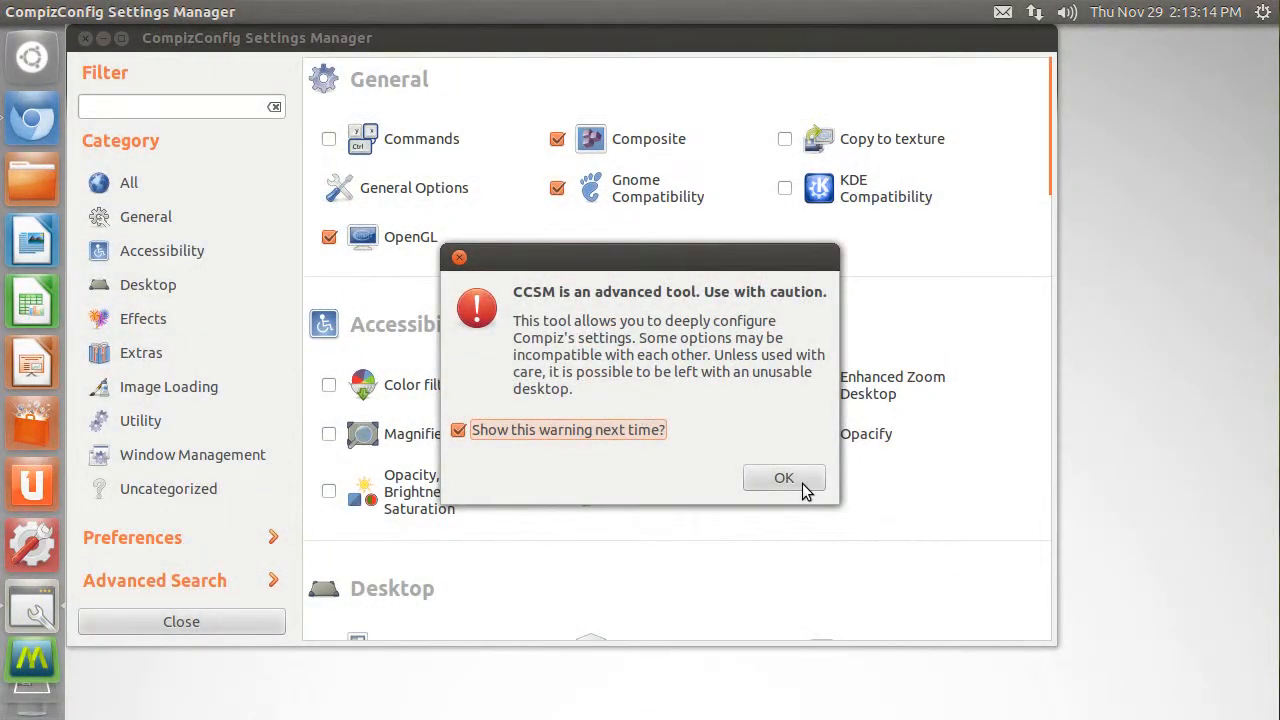
# - Open CompizConfig Settings Manager, move its window slightly, and enable the Shelf plugin under Window Management
pyautogui.click(803, 484)
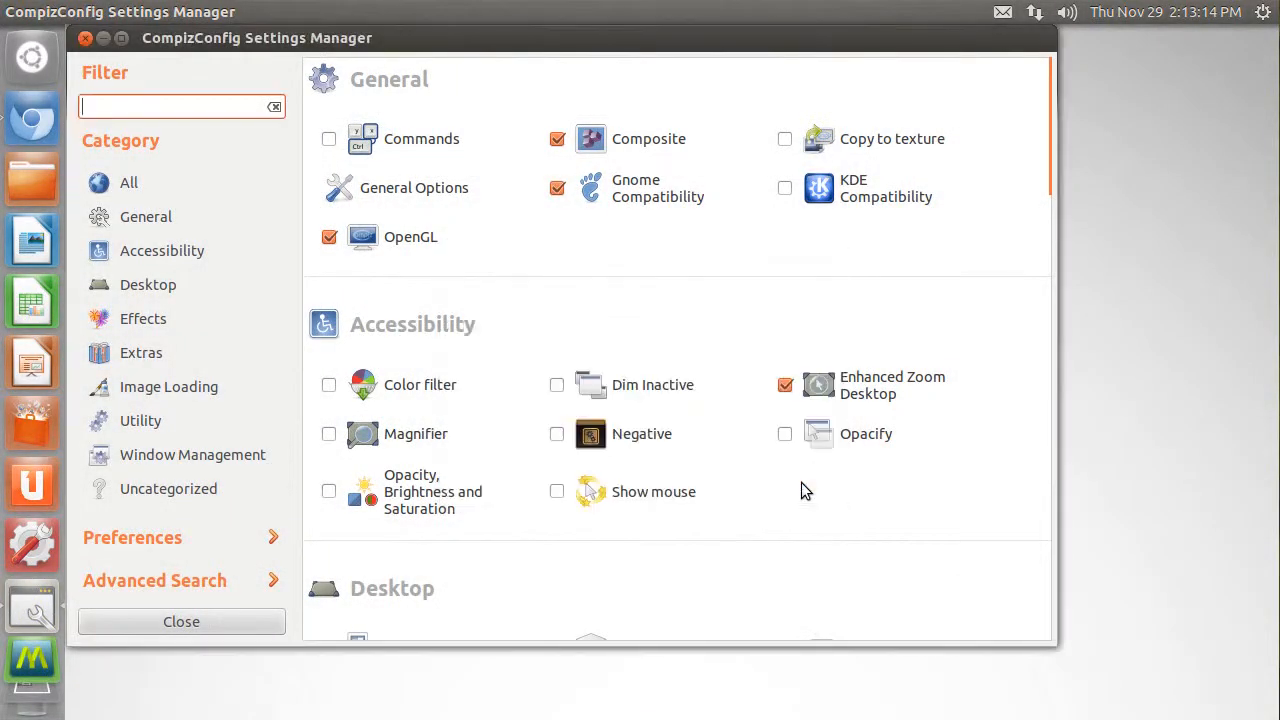
pyautogui.scroll(-3, 830, 310)
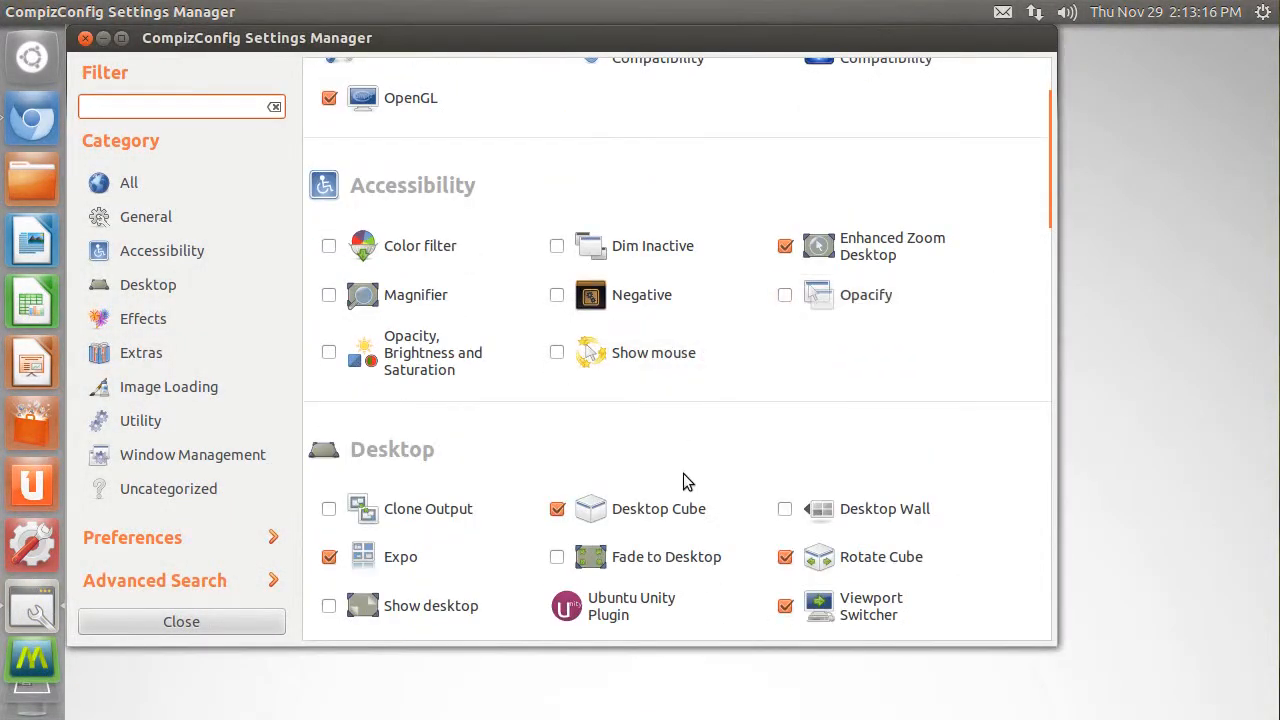
pyautogui.scroll(-3, 680, 430)
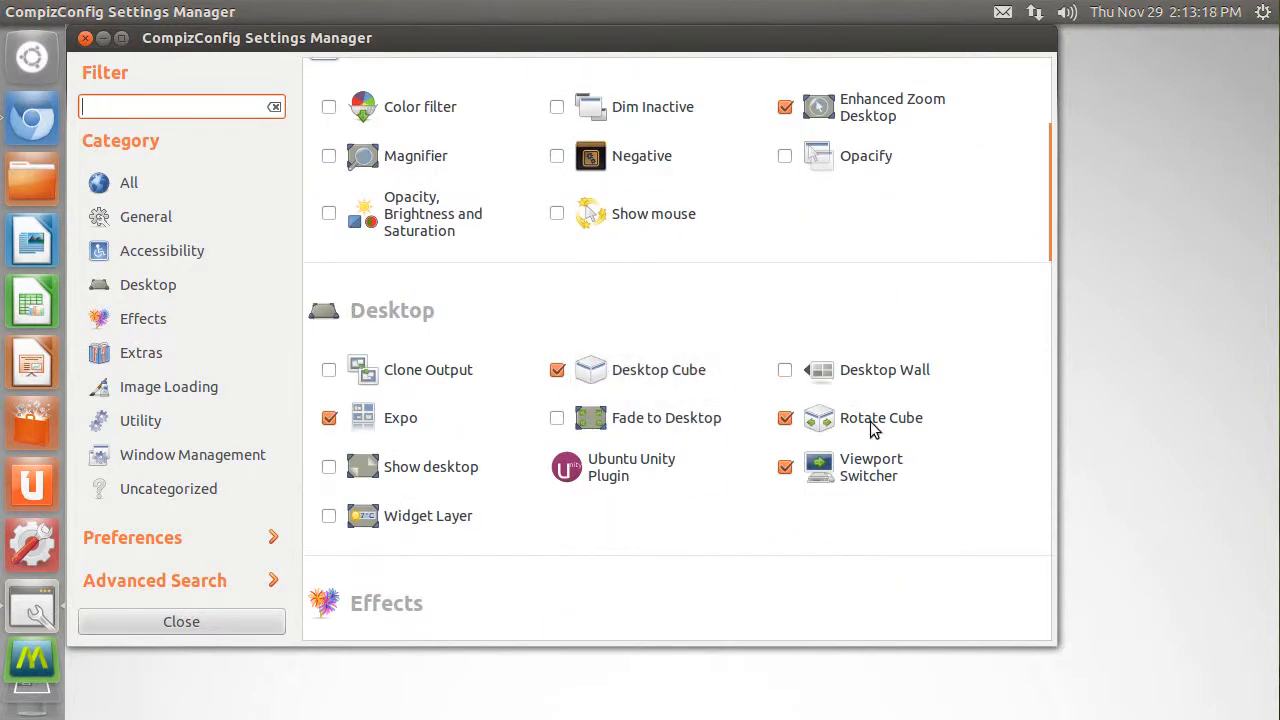
pyautogui.scroll(-4, 753, 426)
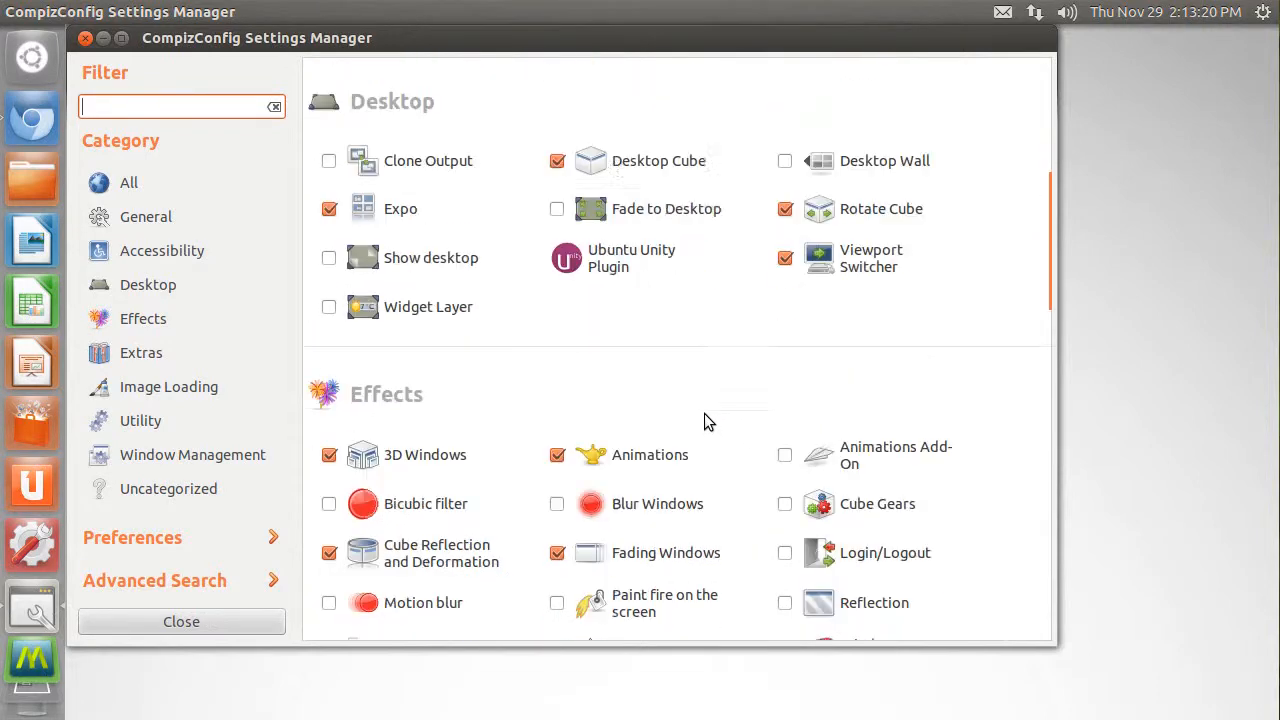
pyautogui.scroll(-4, 820, 283)
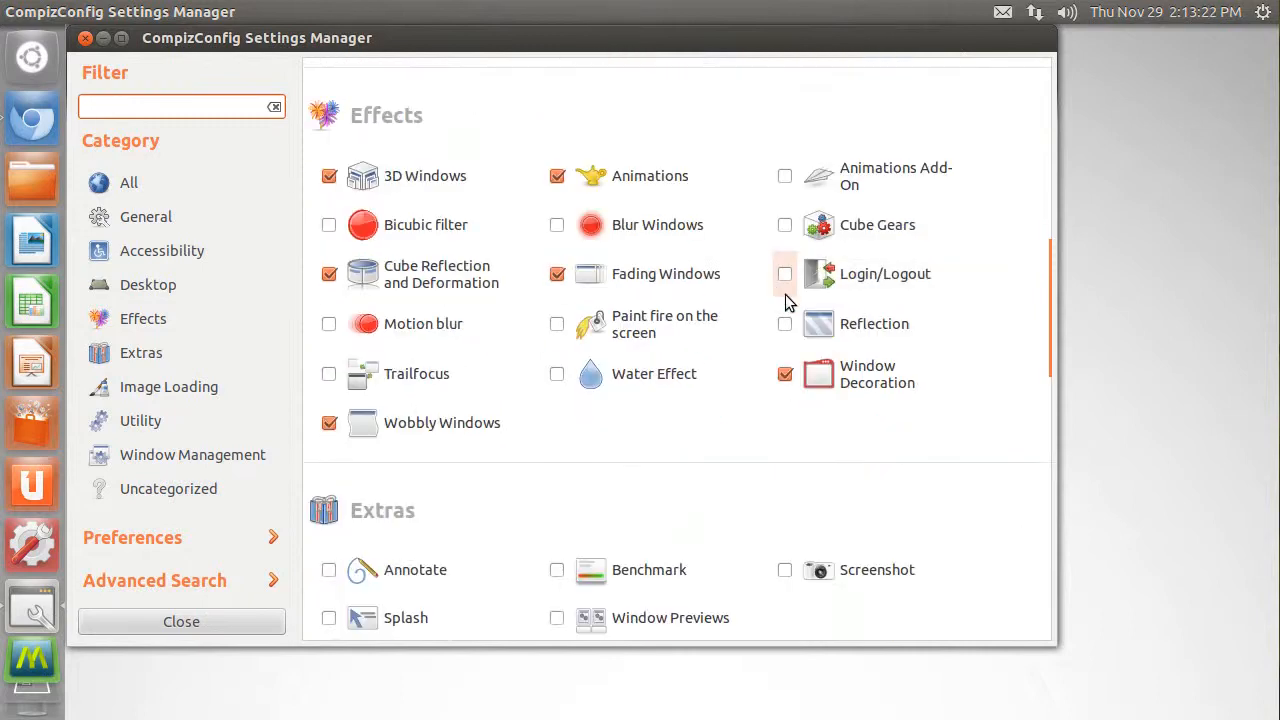
pyautogui.moveTo(667, 47); pyautogui.dragTo(737, 71)
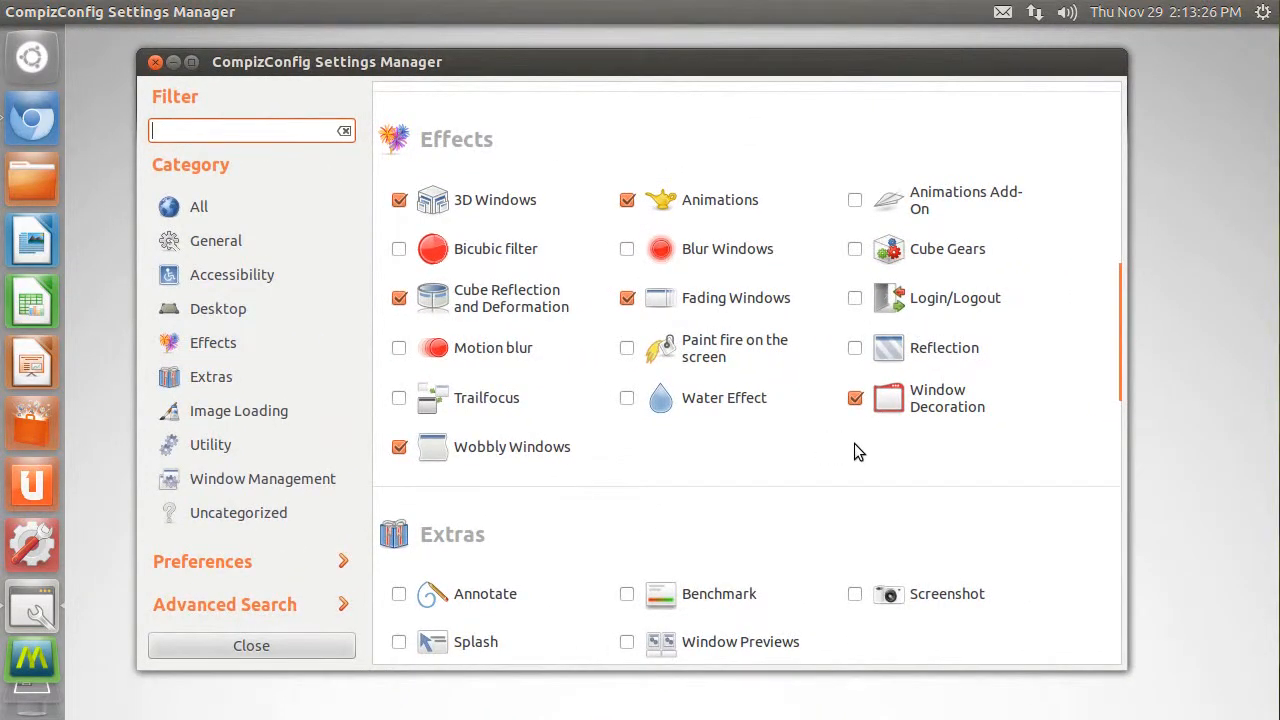
pyautogui.scroll(-3, 788, 420)
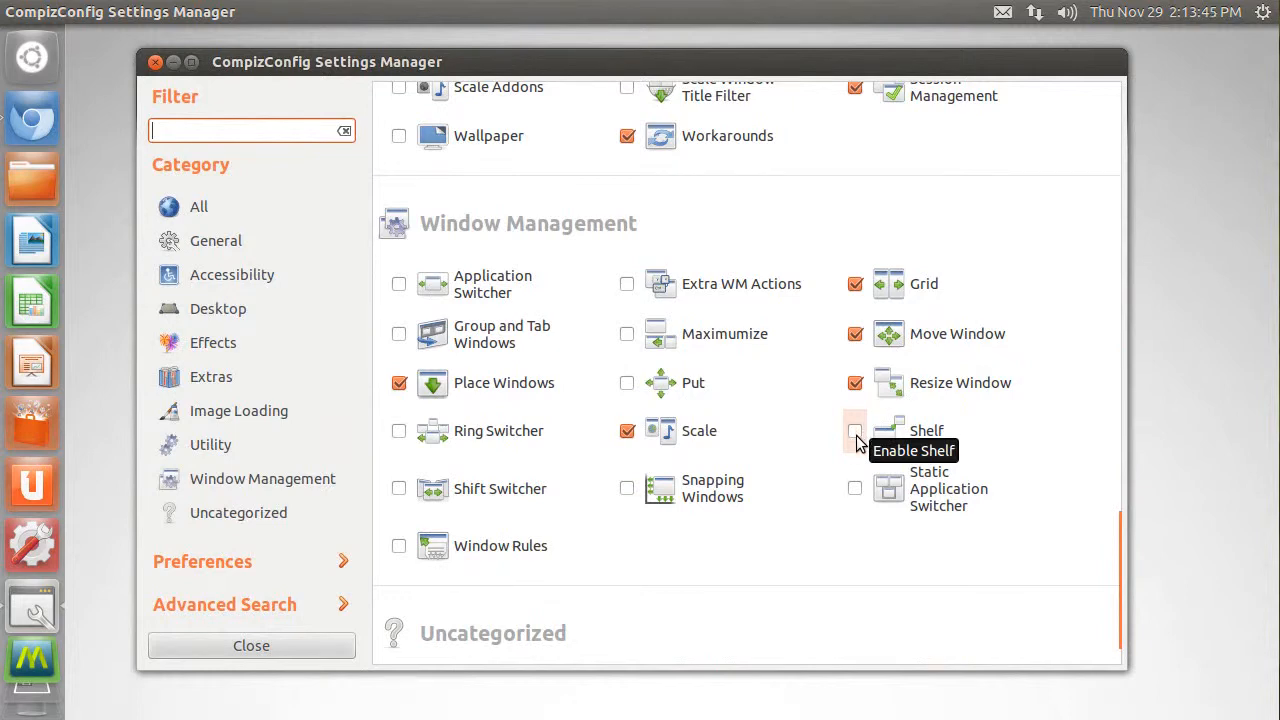
pyautogui.click(855, 432)
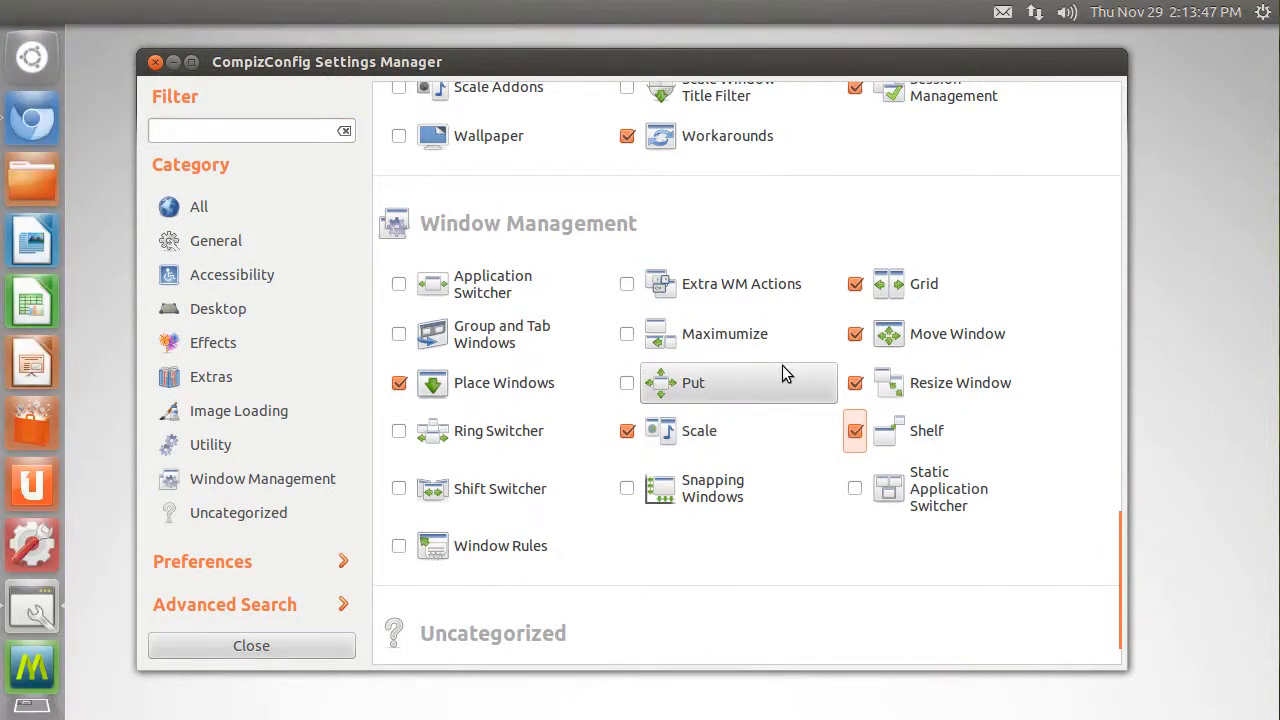
# - Review the Shelf plugin's key bindings and try scaling down the CompizConfig Settings Manager window
pyautogui.scroll(-1, 783, 371)
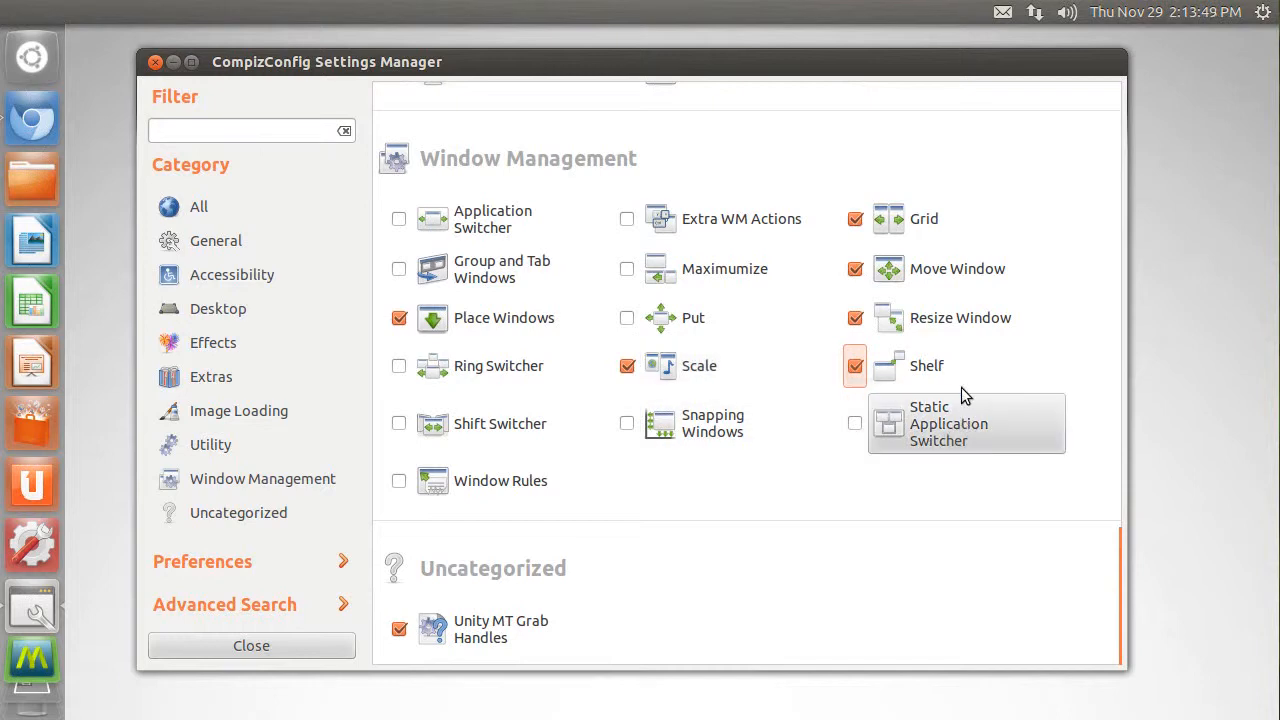
pyautogui.click(925, 370)
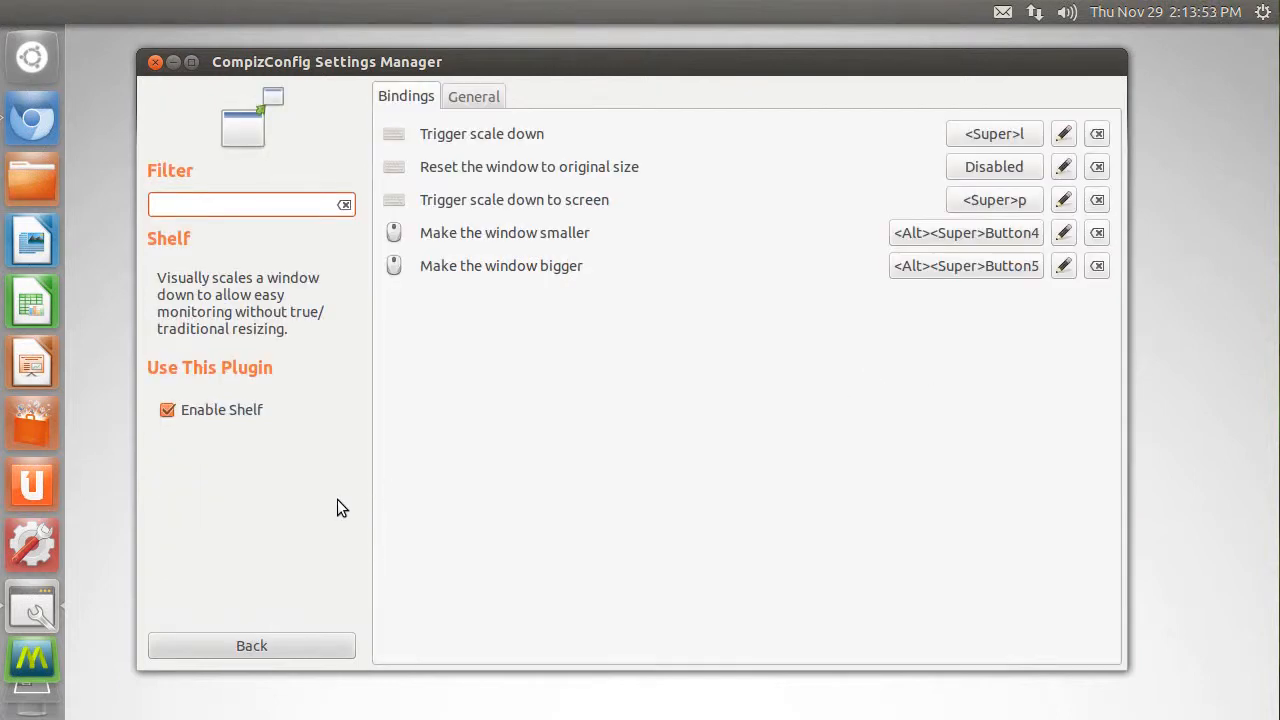
pyautogui.click(247, 645)
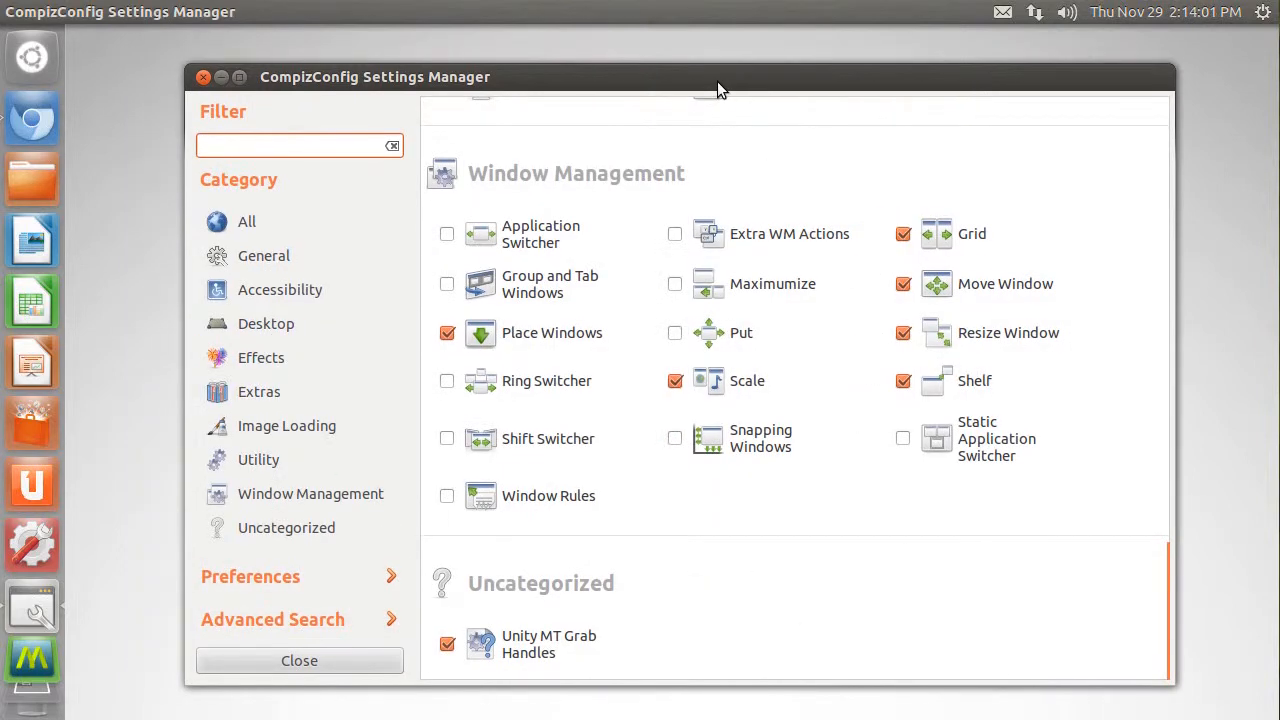
pyautogui.press('ctrl+super+Return')
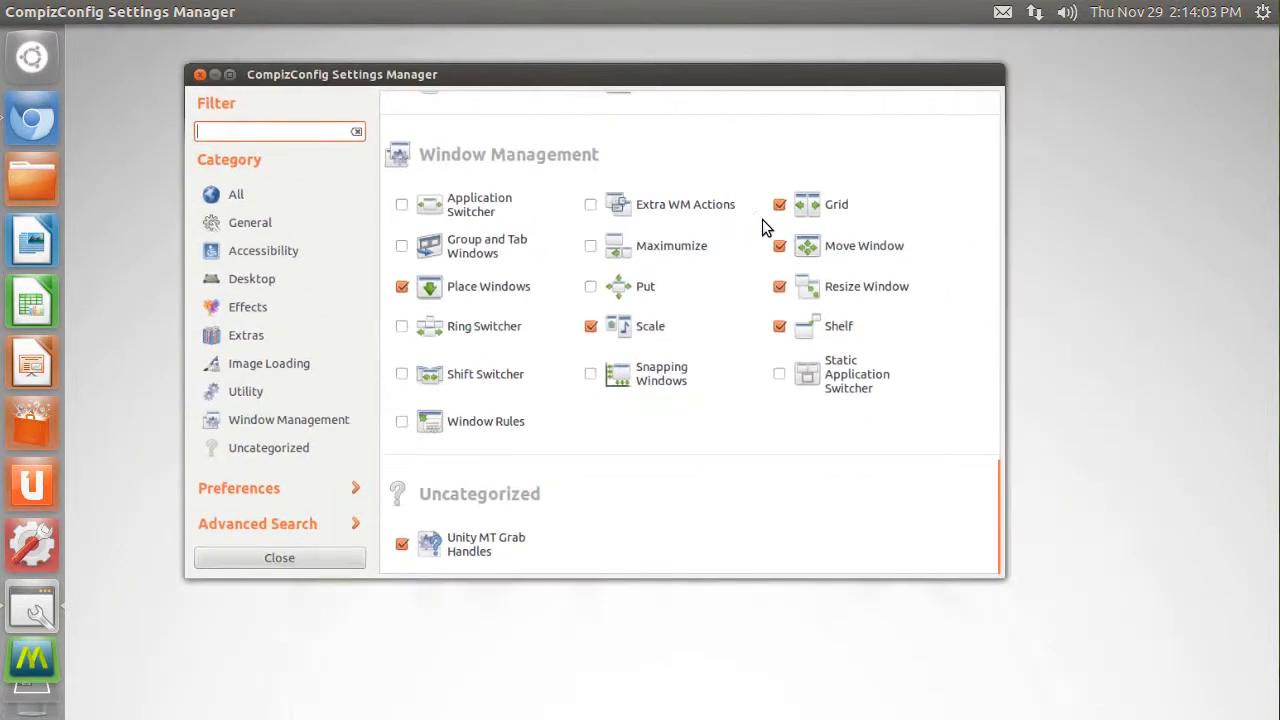
pyautogui.scroll(-13, 720, 204)
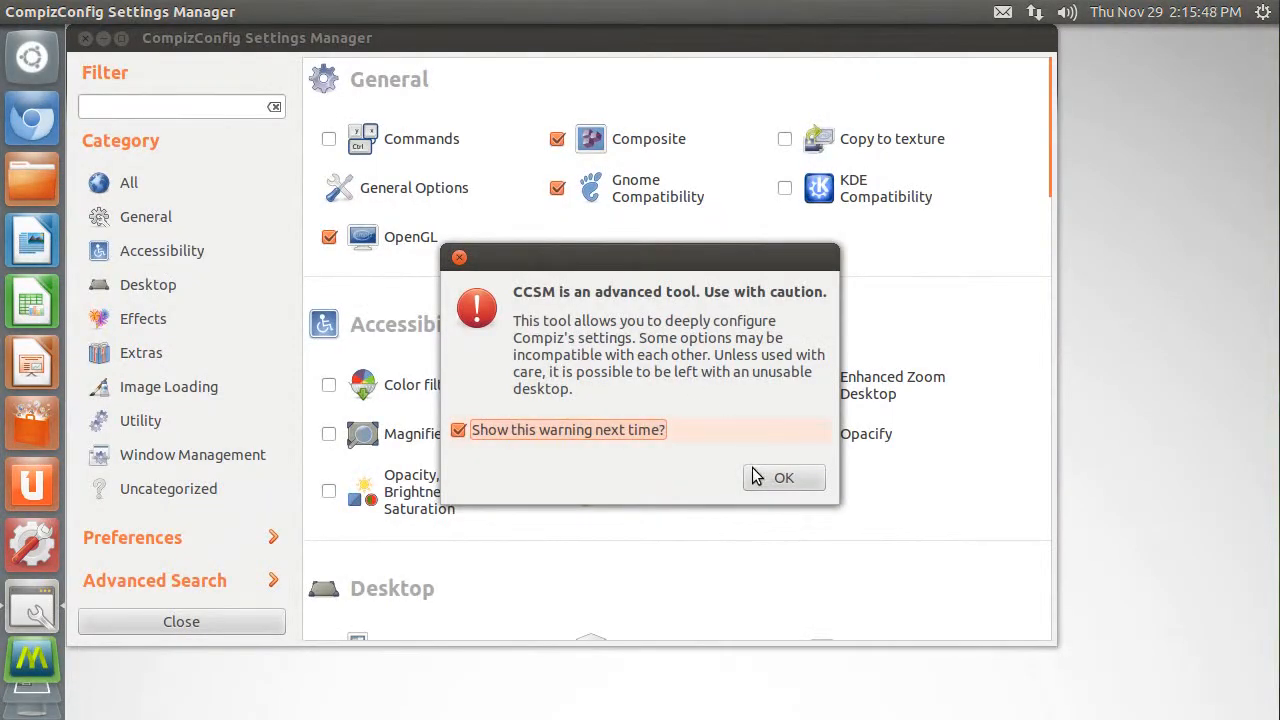
# - Reopen CompizConfig Settings Manager and disable the Shelf plugin under Window Management
pyautogui.click(772, 477)
pyautogui.scroll(-5, 806, 452)
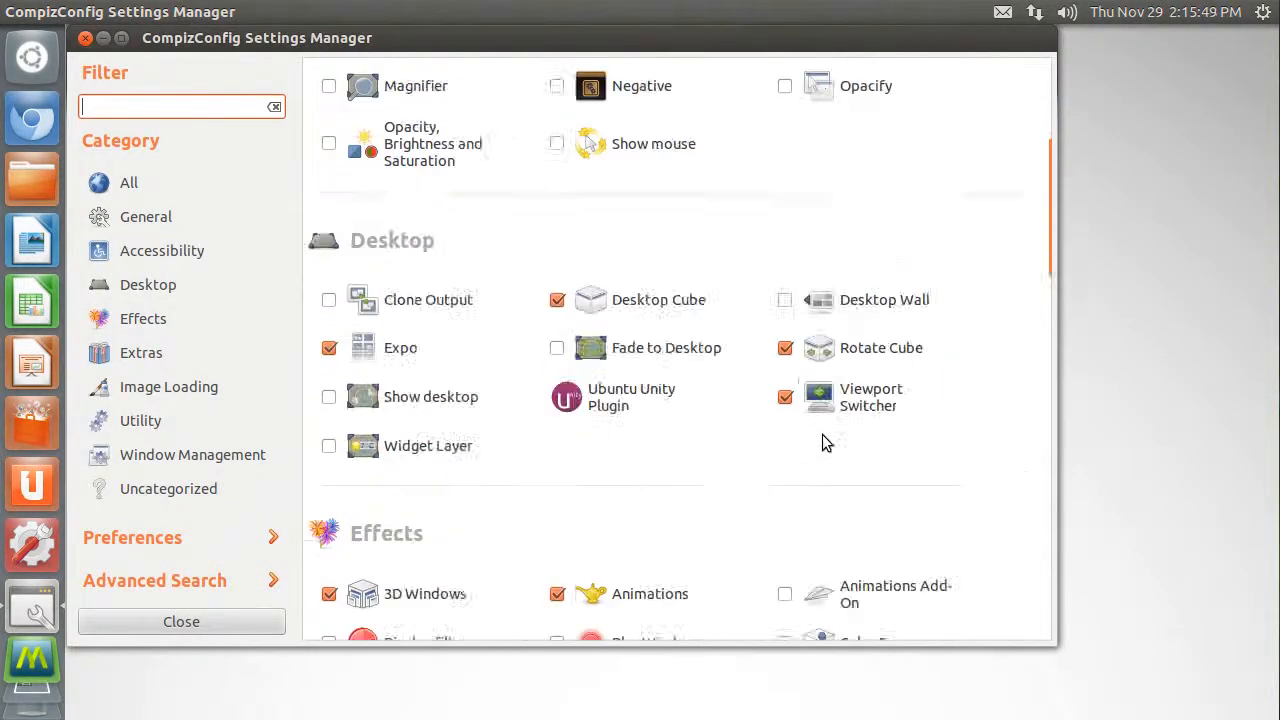
pyautogui.scroll(-15, 814, 438)
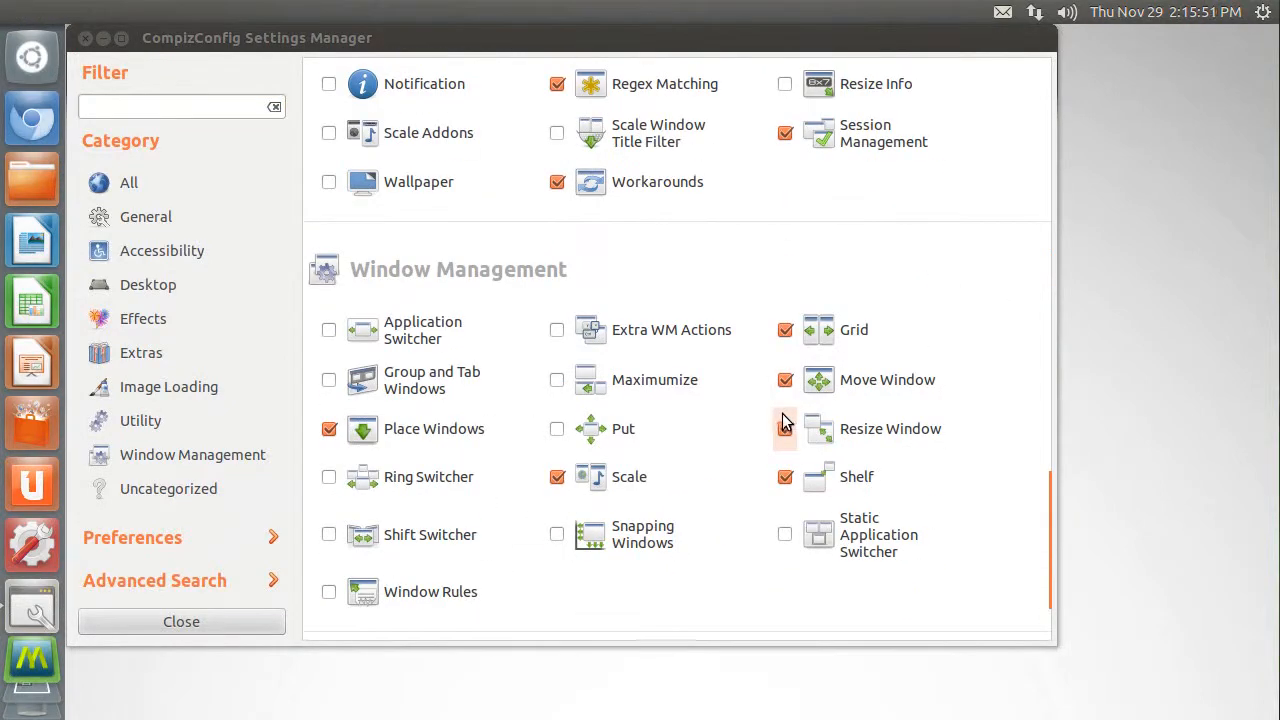
pyautogui.click(783, 418)
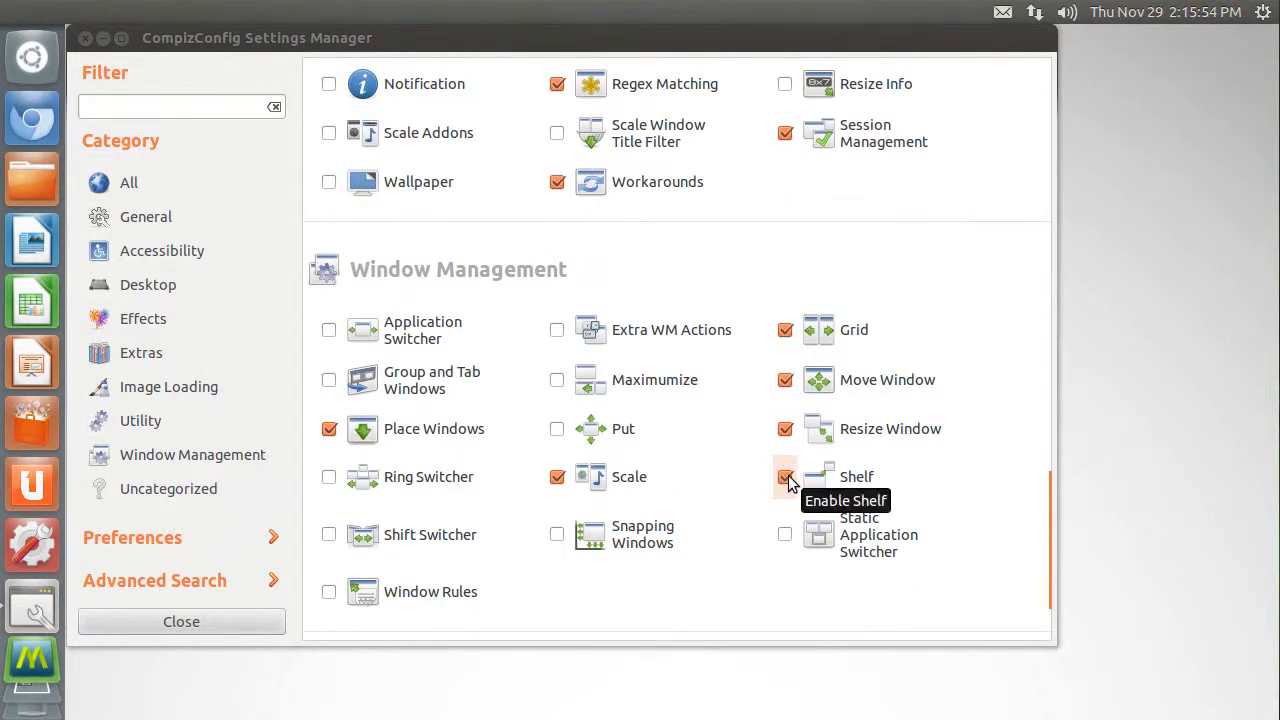
pyautogui.click(786, 478)
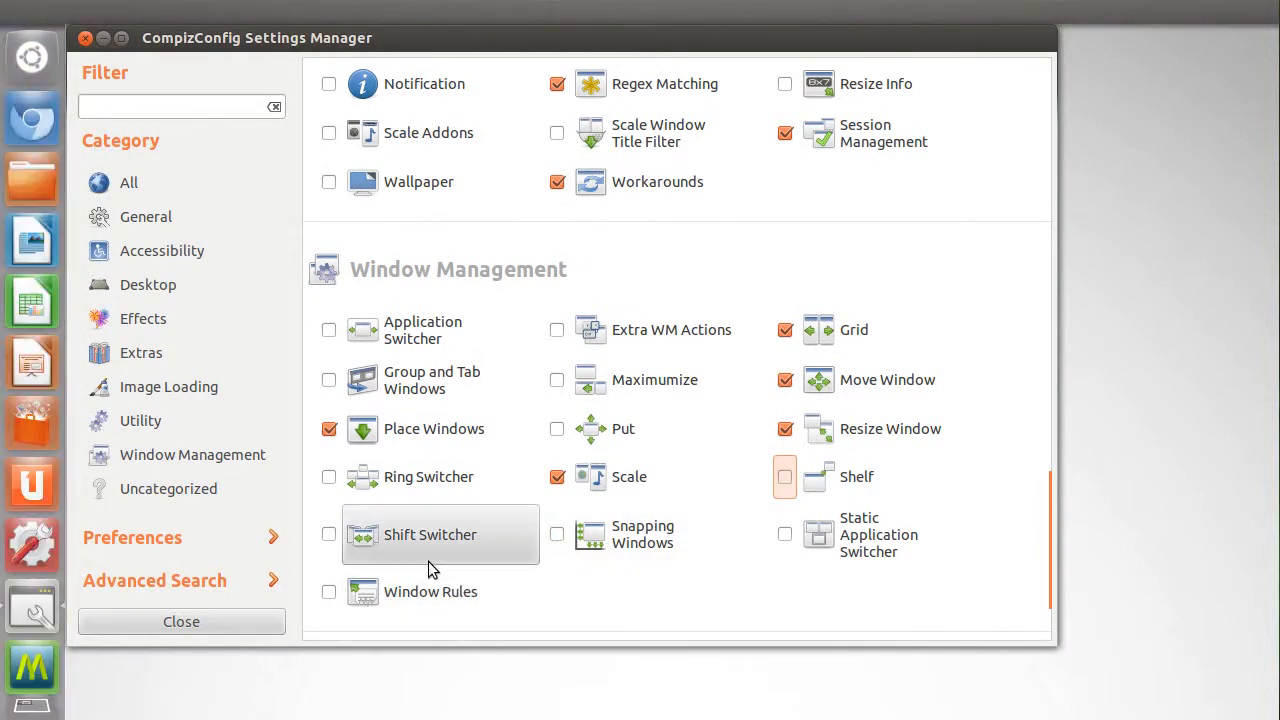
# - Enable the Shift Switcher plugin, ignore its binding conflicts, and close CompizConfig Settings Manager
pyautogui.click(330, 536)
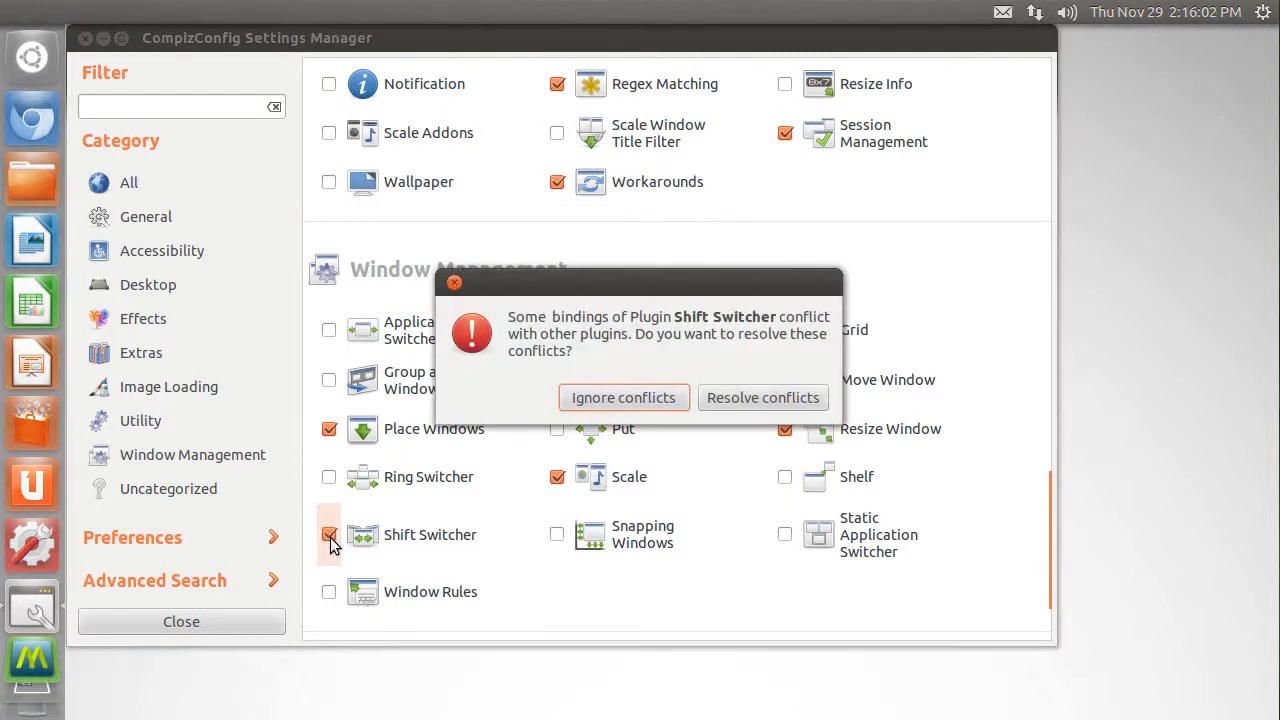
pyautogui.click(626, 398)
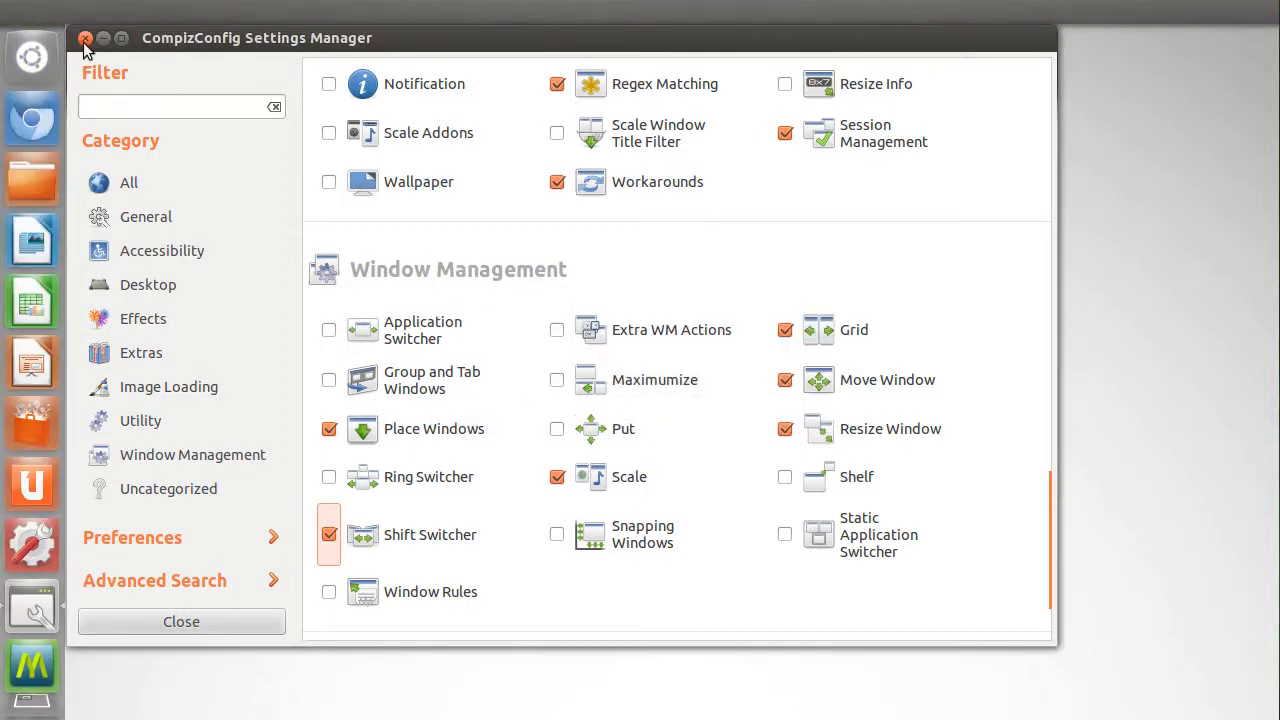
pyautogui.click(84, 40)
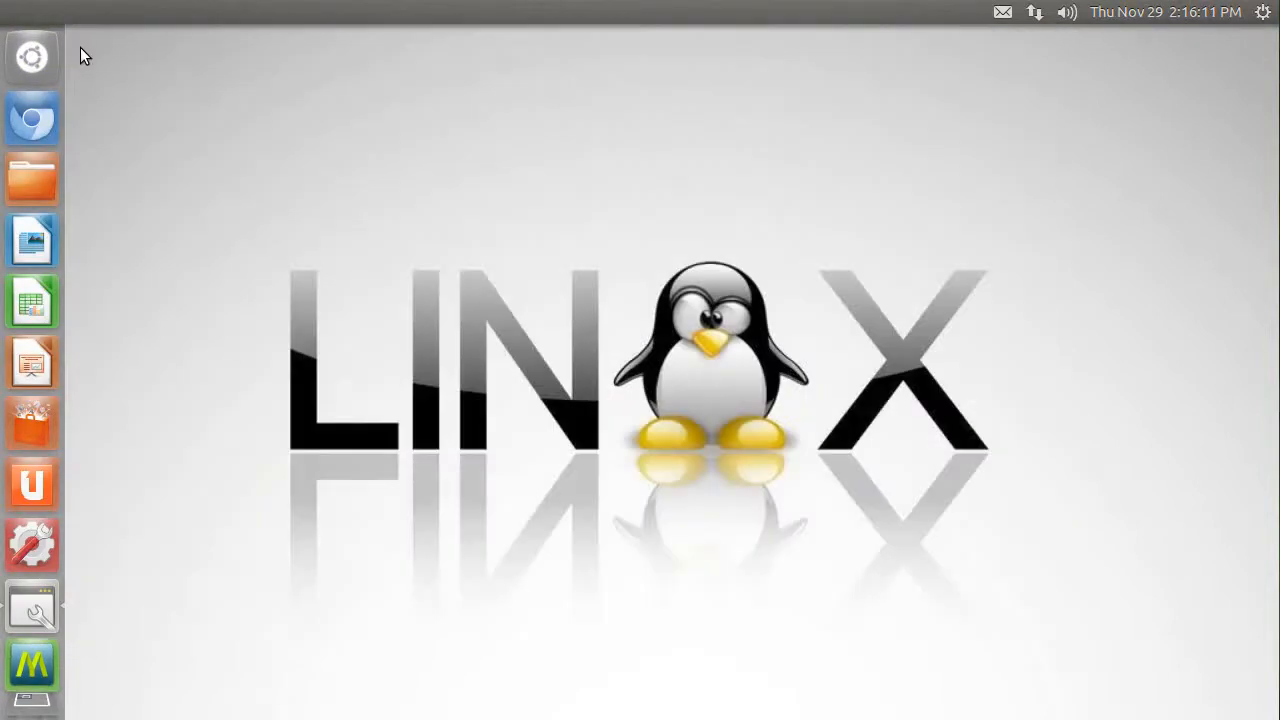
# - Open the Home folder and cycle through the Home, Chromium and MyUnity windows with Shift Switcher
pyautogui.click(24, 182)
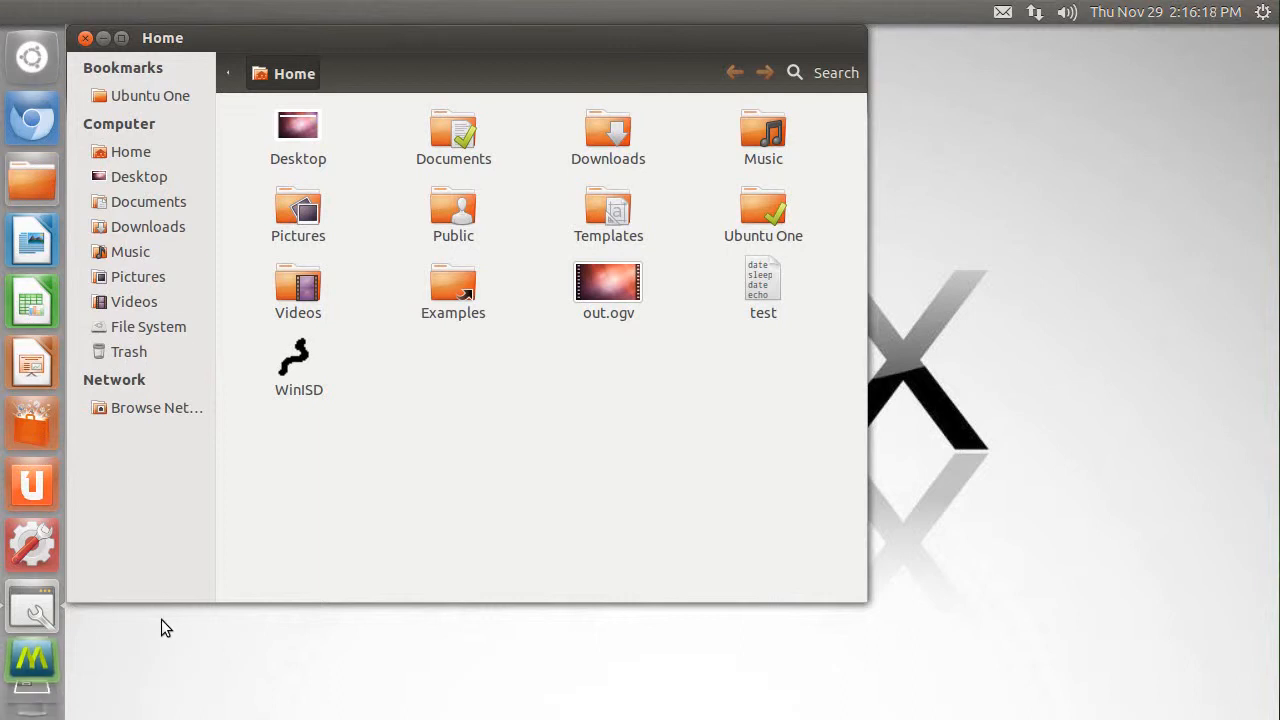
pyautogui.click(48, 613)
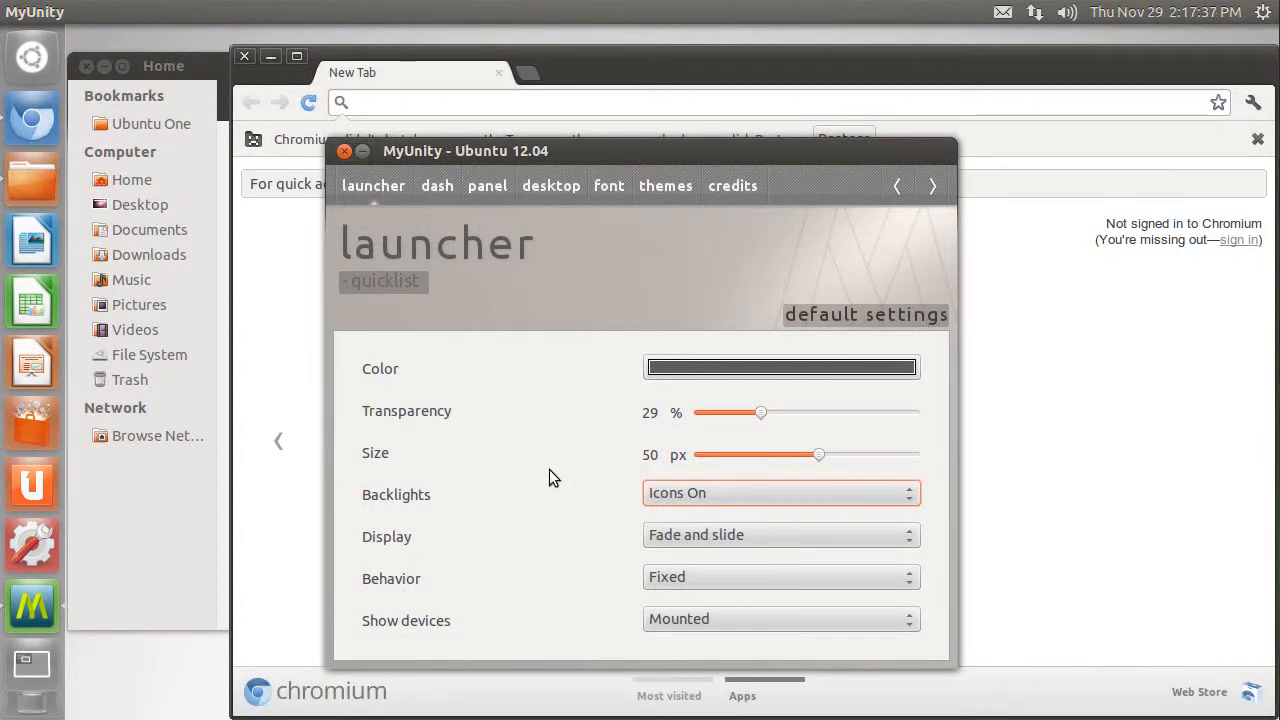
pyautogui.hotkey('alt', 'Tab')
pyautogui.hotkey('alt', 'Tab')
pyautogui.hotkey('alt', 'Tab')
pyautogui.hotkey('alt', 'Tab')
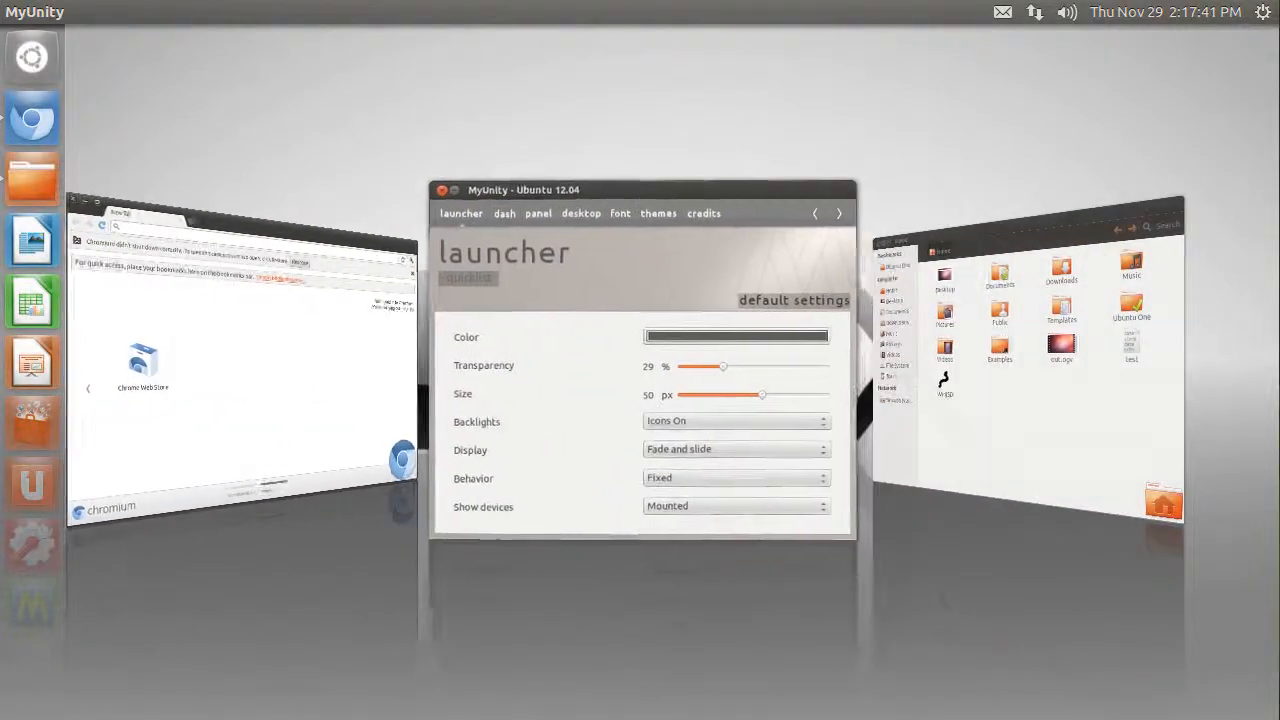
pyautogui.hotkey('alt', 'Tab')
pyautogui.hotkey('alt', 'Tab')
pyautogui.hotkey('alt', 'Tab')
pyautogui.hotkey('alt', 'Tab')
pyautogui.hotkey('alt', 'Tab')
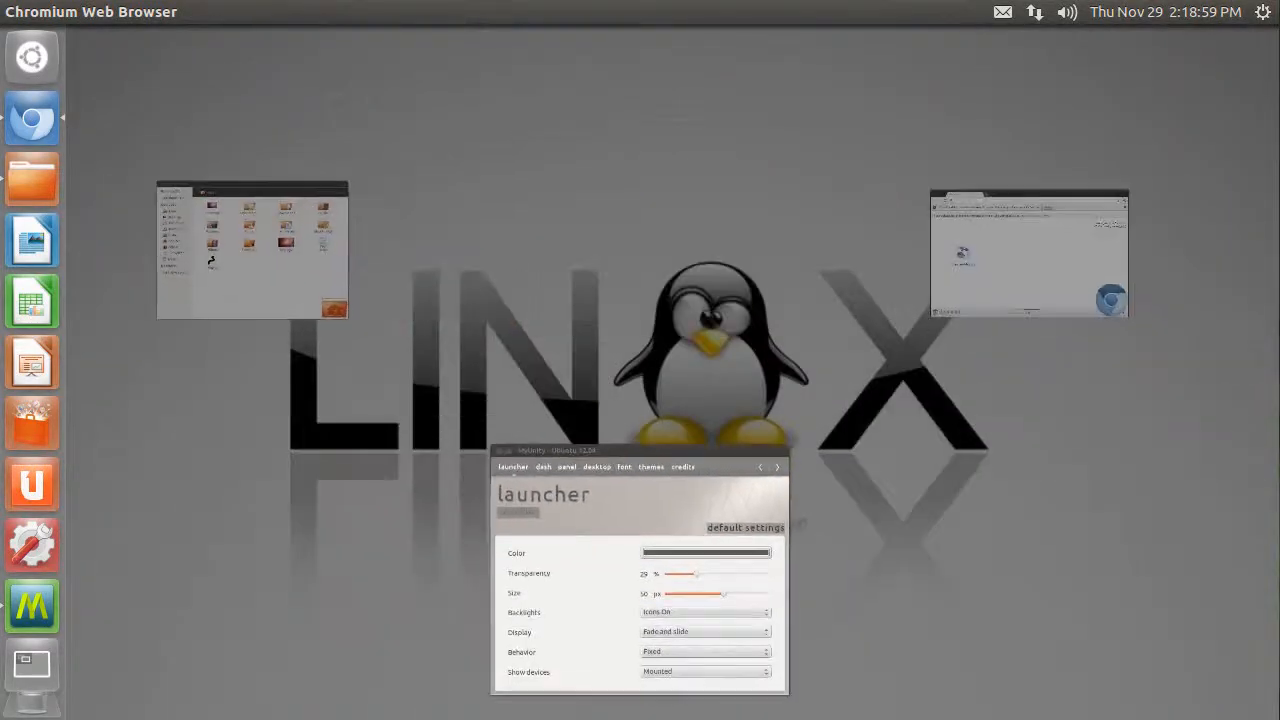
# - Cycle through the open windows in the ring-style switcher and close the Home folder window
pyautogui.hotkey('alt', 'Tab')
pyautogui.hotkey('alt', 'Tab')
pyautogui.hotkey('alt', 'Tab')
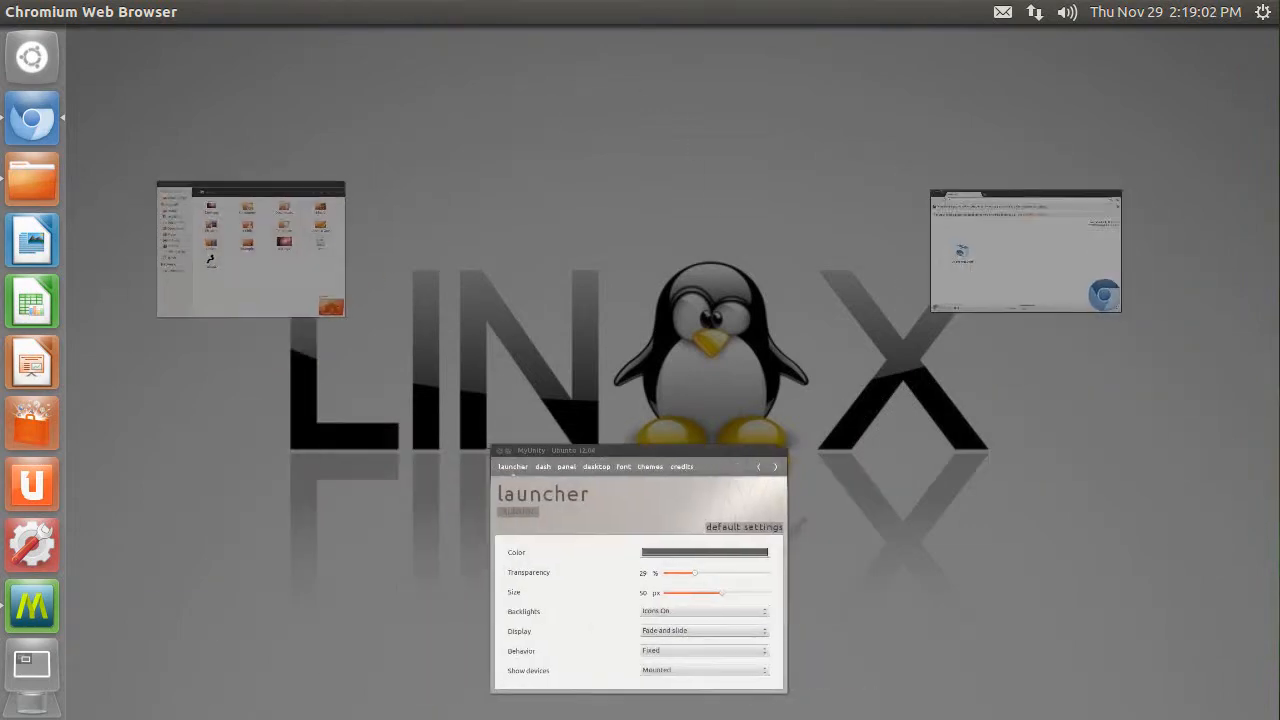
pyautogui.hotkey('alt', 'Tab')
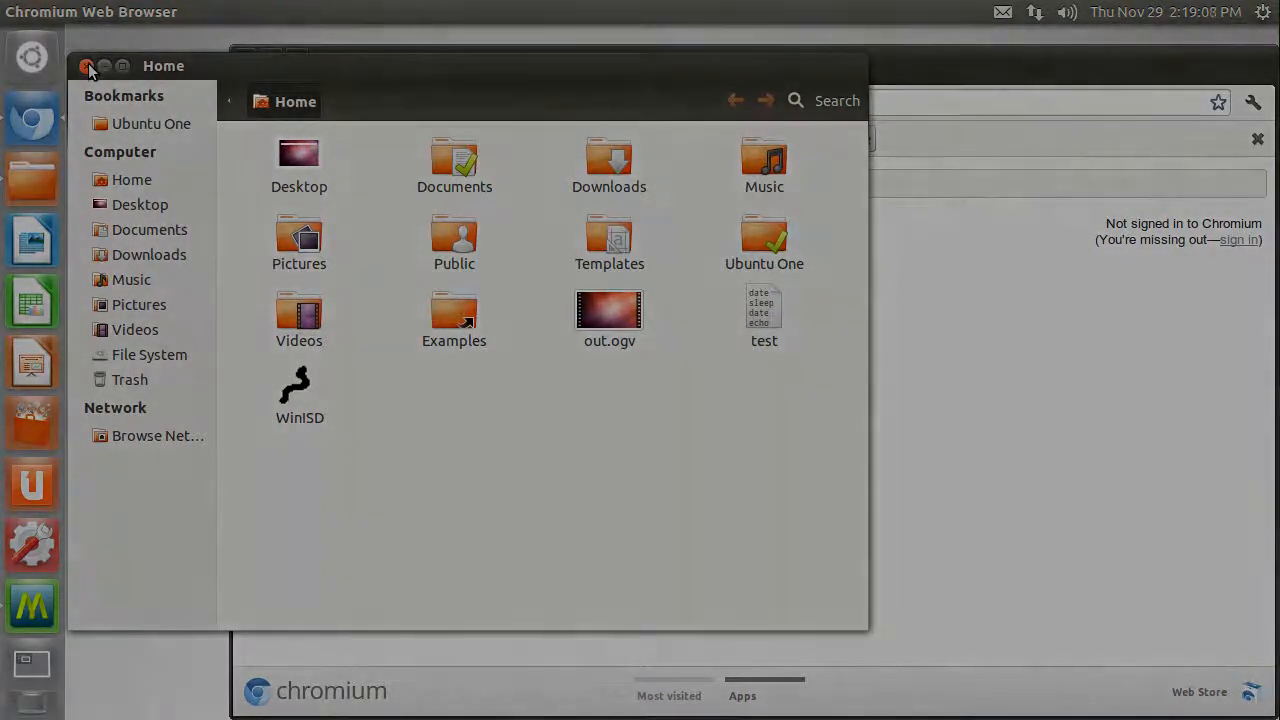
pyautogui.click(87, 67)
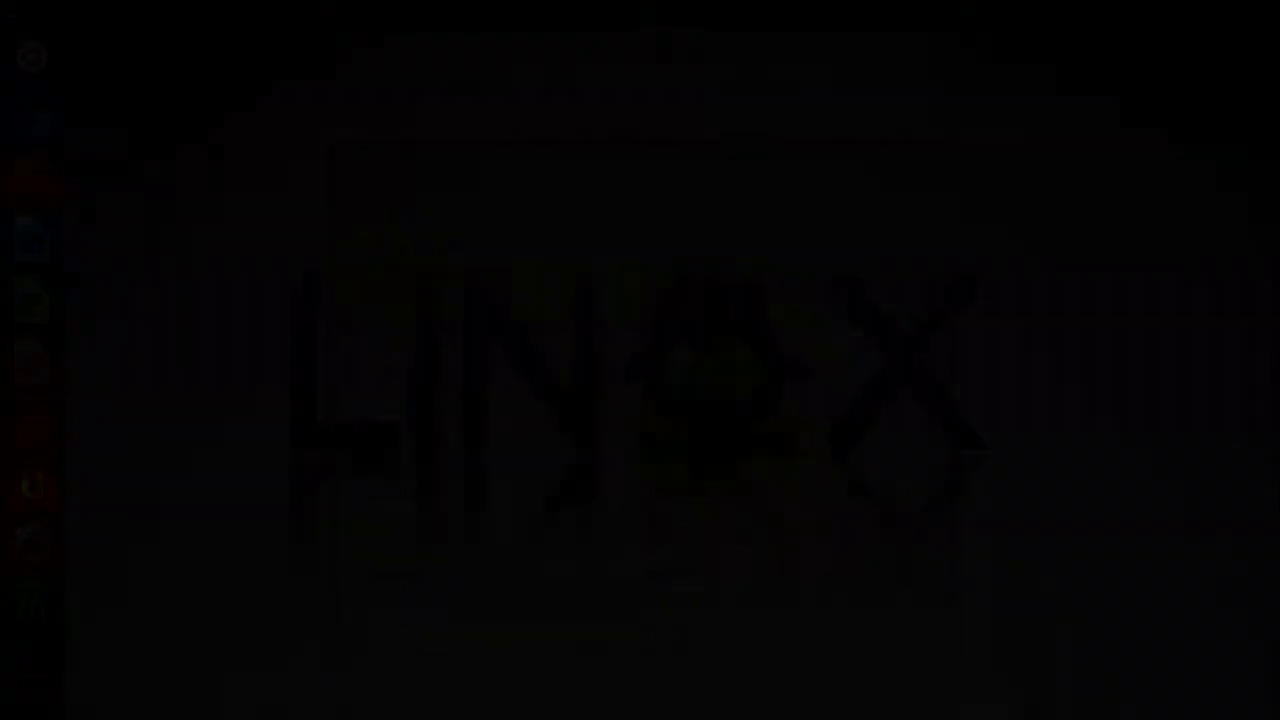